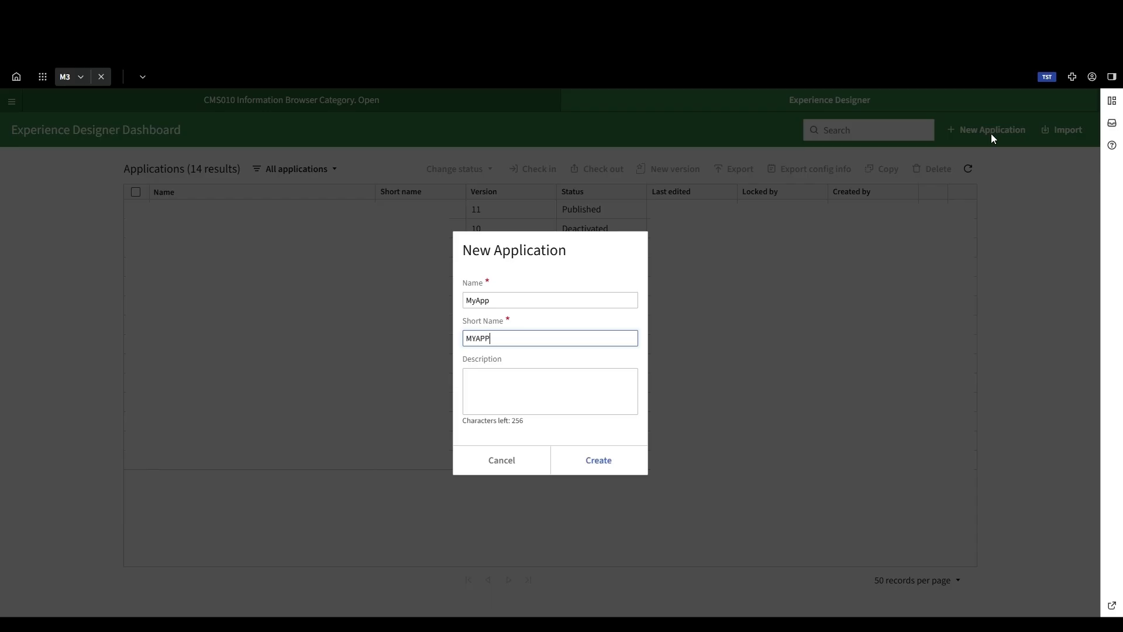
Step: Create the new application MyApp with short name MYAPP and base it on the Blank template
{"action": "left_click", "coordinate": [593, 459]}
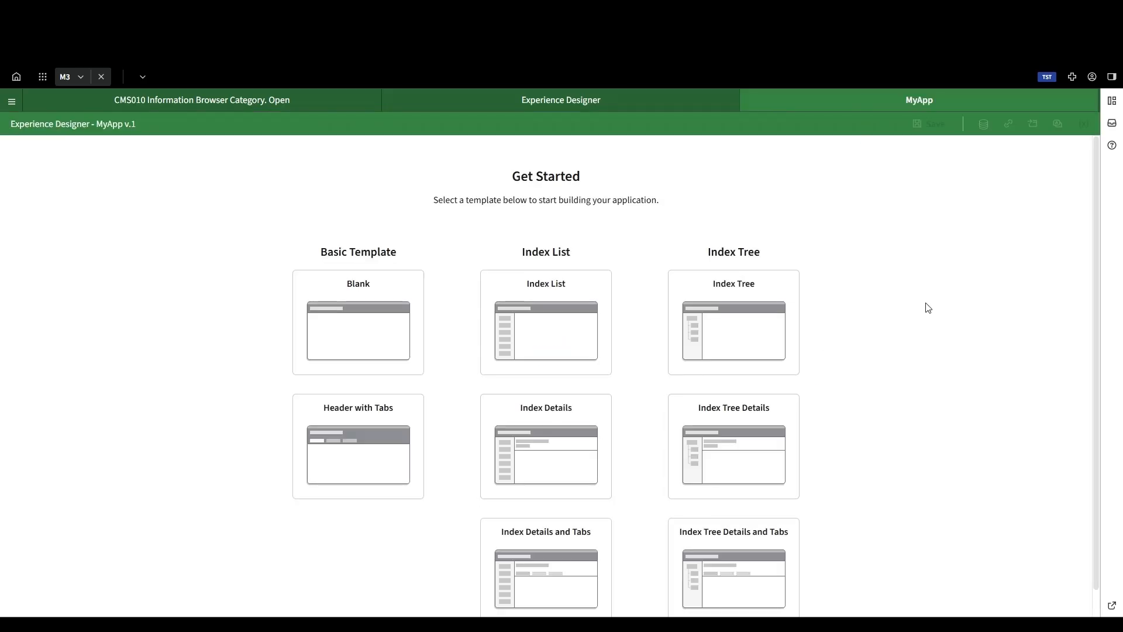
{"action": "scroll", "coordinate": [930, 313], "scroll_direction": "down", "scroll_amount": 1}
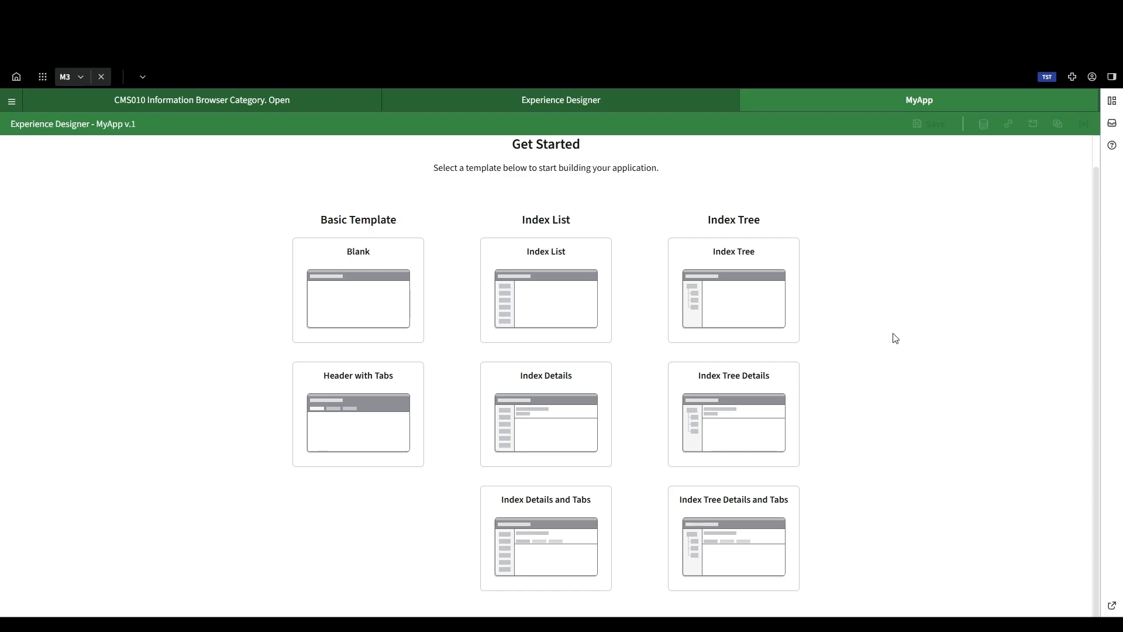
{"action": "left_click", "coordinate": [359, 300]}
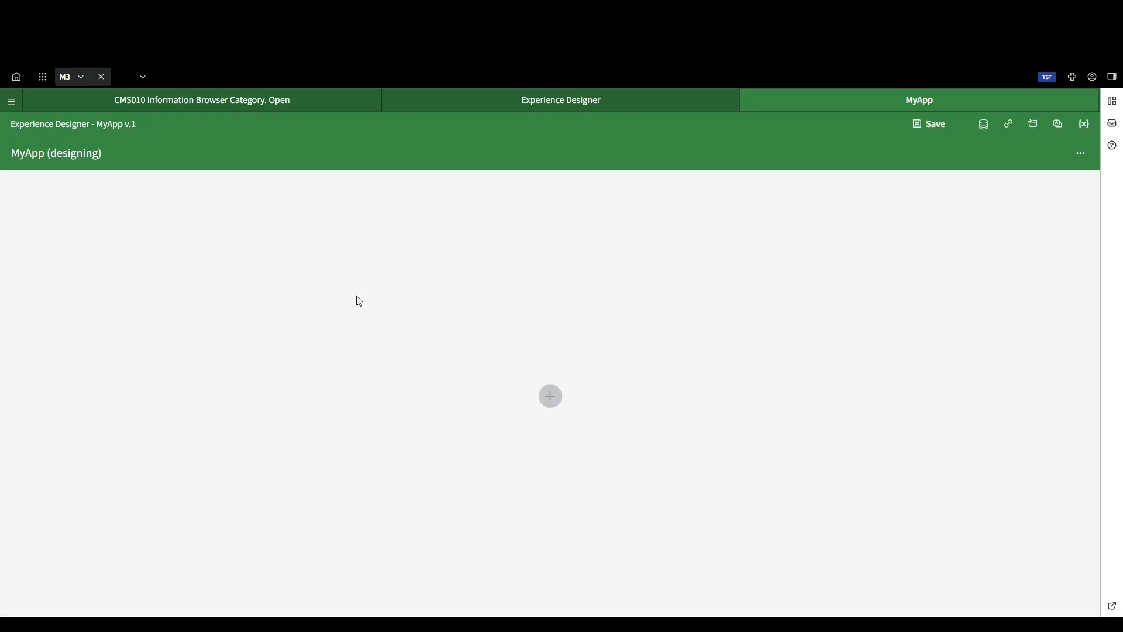
Step: Add a Form, a Data Grid and a Chart component to the empty application page
{"action": "left_click", "coordinate": [550, 397]}
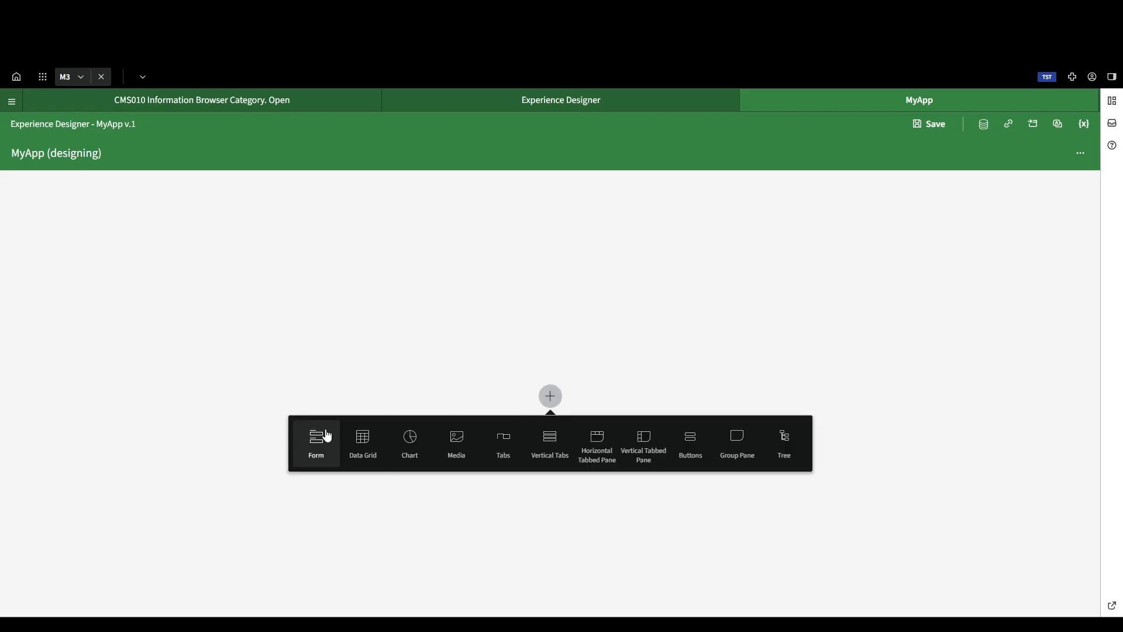
{"action": "left_click", "coordinate": [319, 440]}
{"action": "left_click", "coordinate": [549, 380]}
{"action": "left_click", "coordinate": [388, 436]}
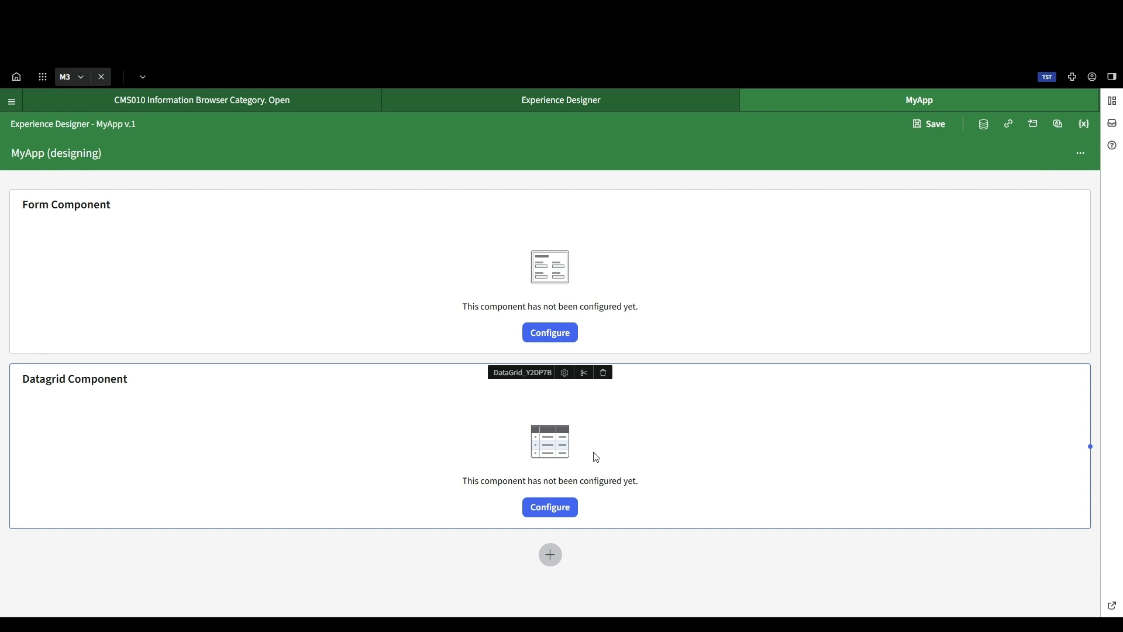
{"action": "left_click", "coordinate": [550, 557]}
{"action": "left_click", "coordinate": [433, 506]}
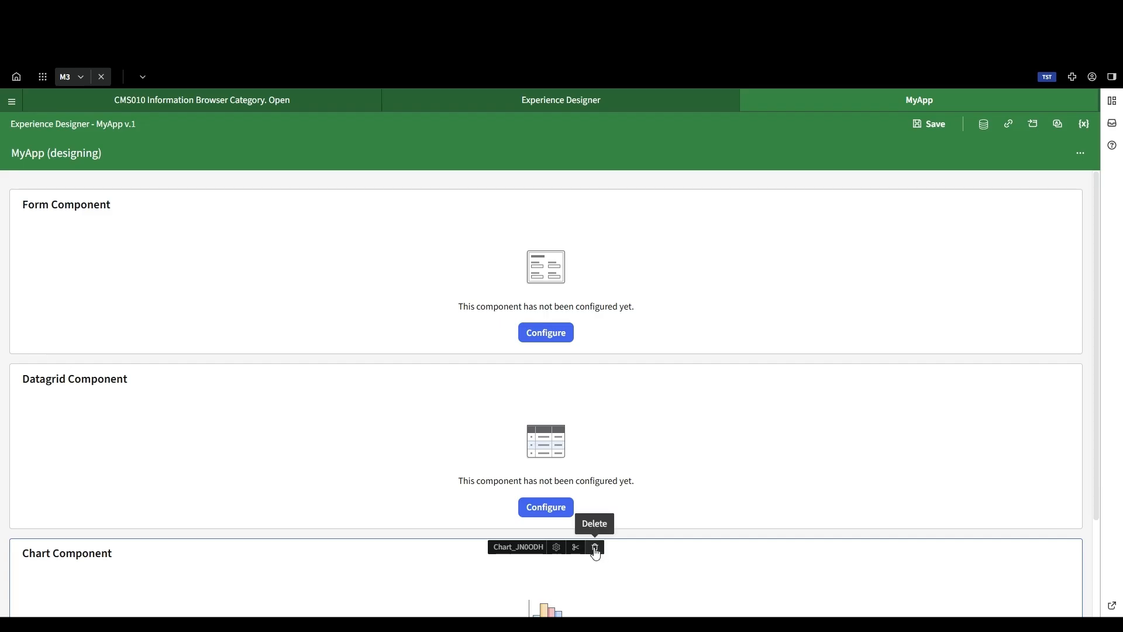
Step: Delete the Chart, Data Grid and Form components from the page
{"action": "left_click", "coordinate": [595, 547]}
{"action": "left_click", "coordinate": [585, 390]}
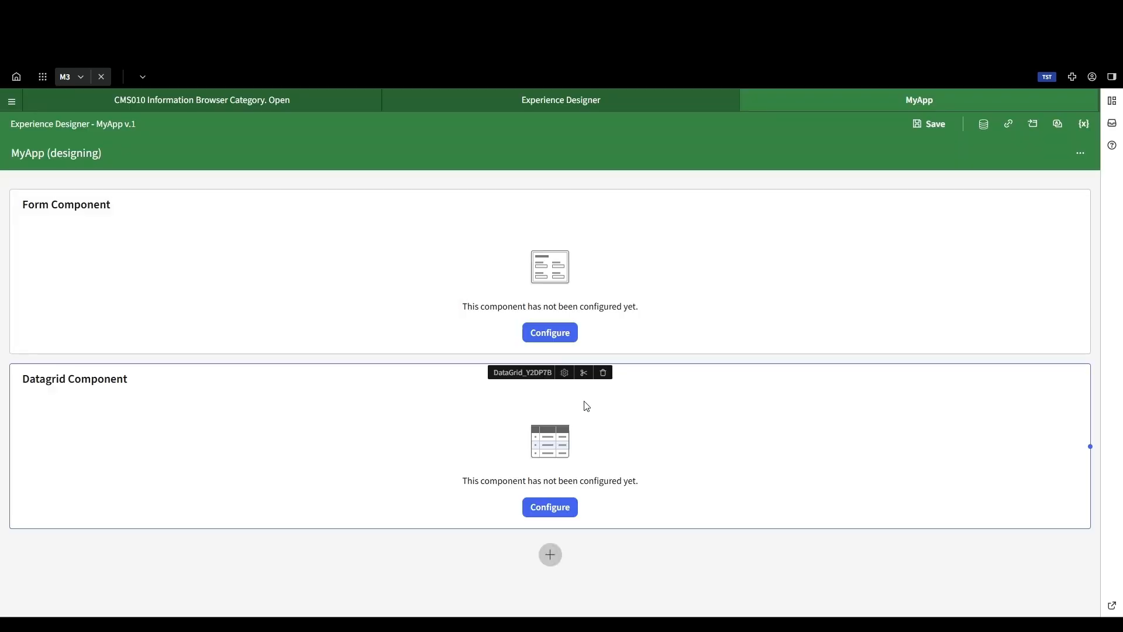
{"action": "left_click", "coordinate": [604, 373]}
{"action": "left_click", "coordinate": [587, 391]}
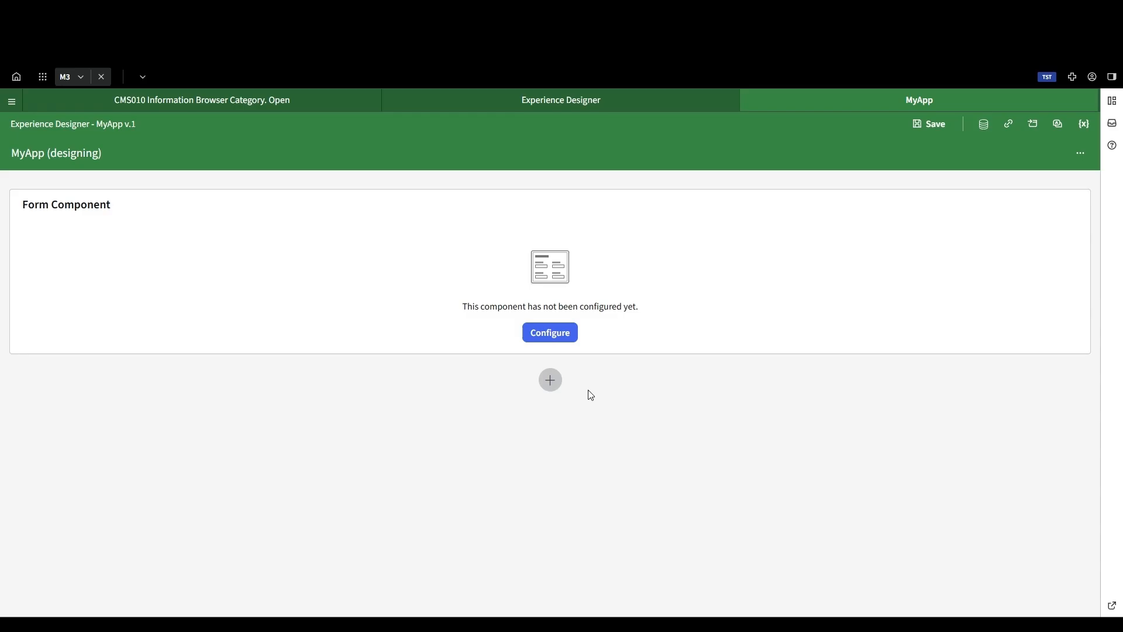
{"action": "left_click", "coordinate": [600, 198]}
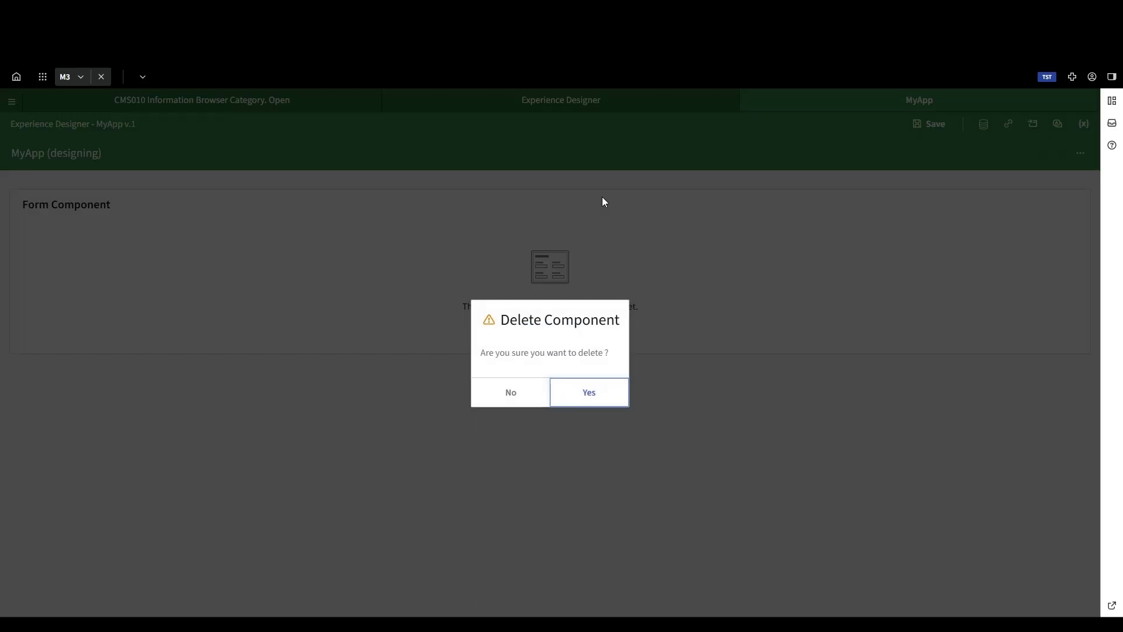
{"action": "left_click", "coordinate": [587, 393]}
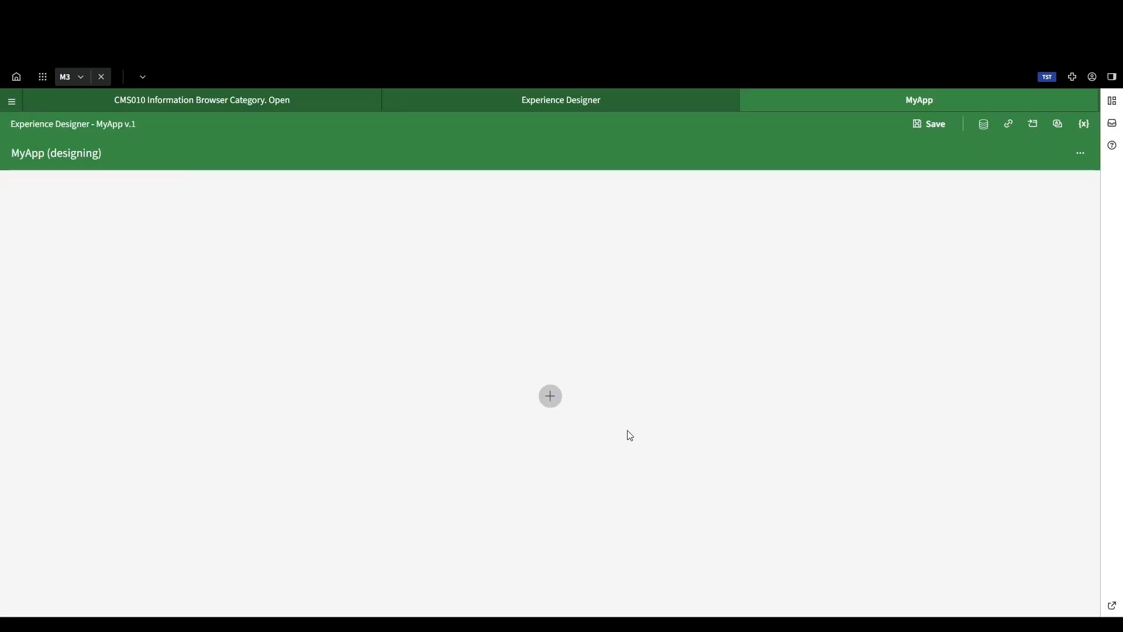
Step: Add a single Data Grid component to the empty page
{"action": "left_click", "coordinate": [552, 397]}
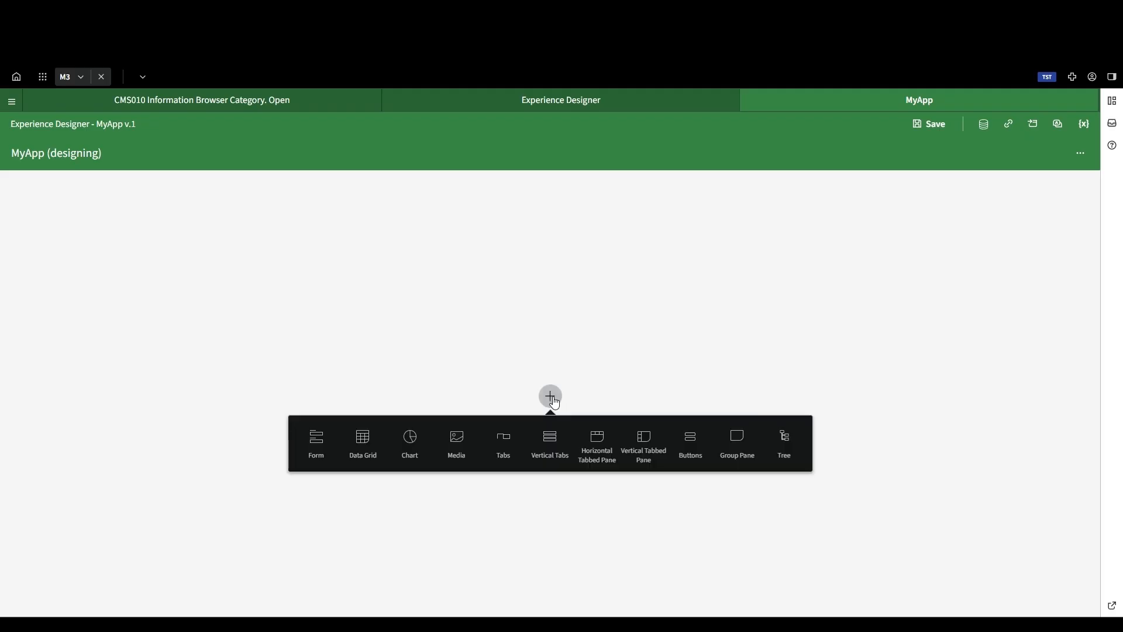
{"action": "left_click", "coordinate": [360, 446]}
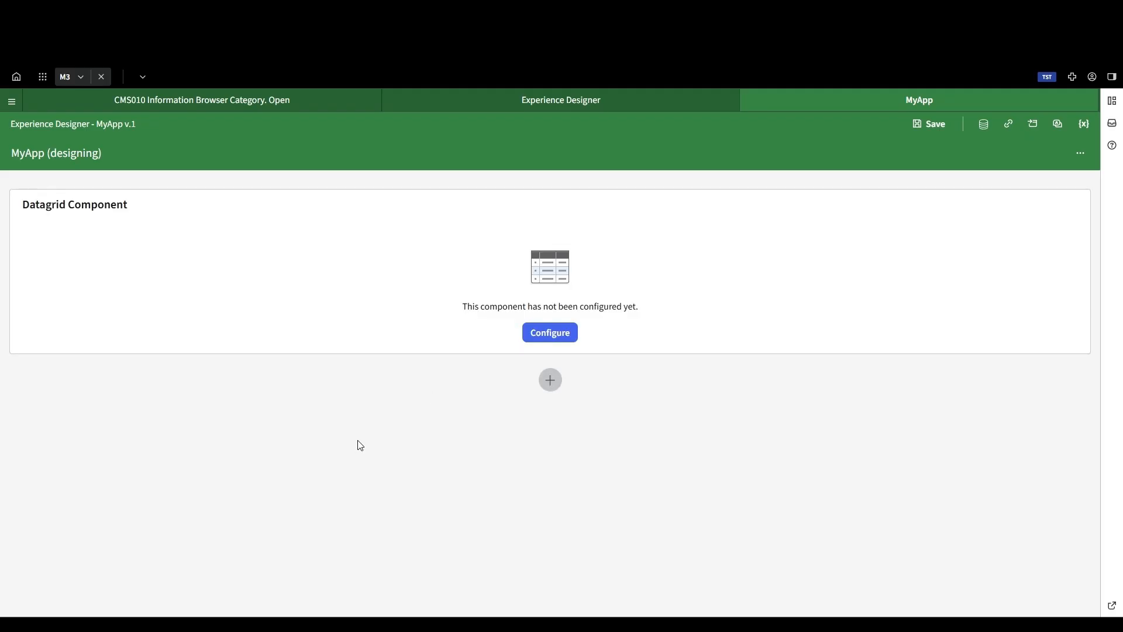
Step: Start a new data service with GetAllocatedOrders as both its name and its description
{"action": "left_click", "coordinate": [984, 126]}
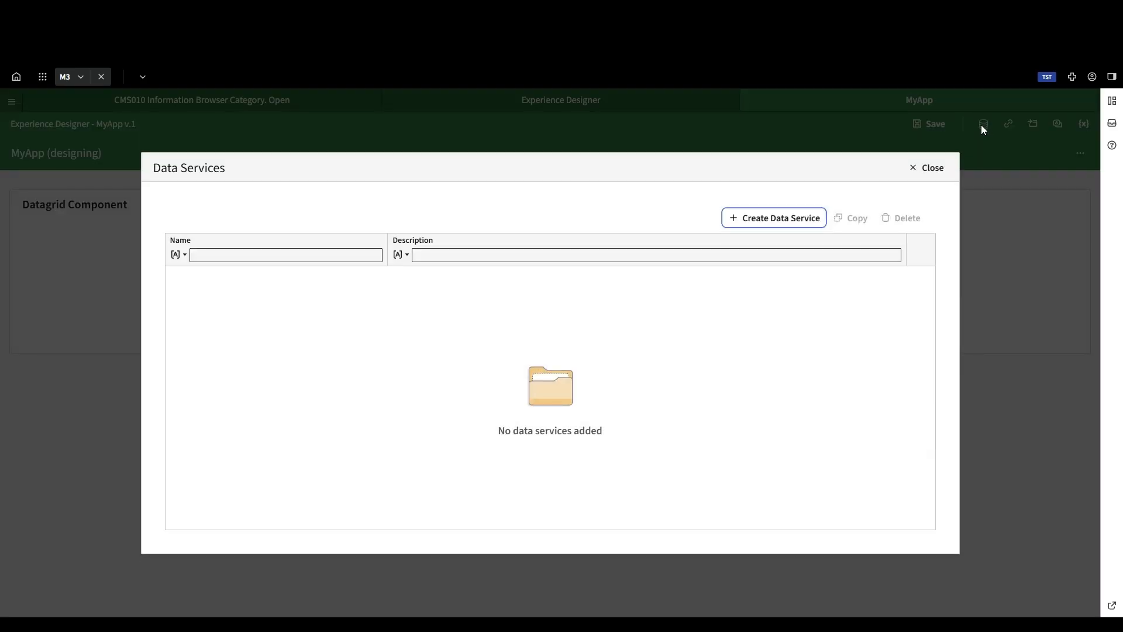
{"action": "left_click", "coordinate": [755, 218]}
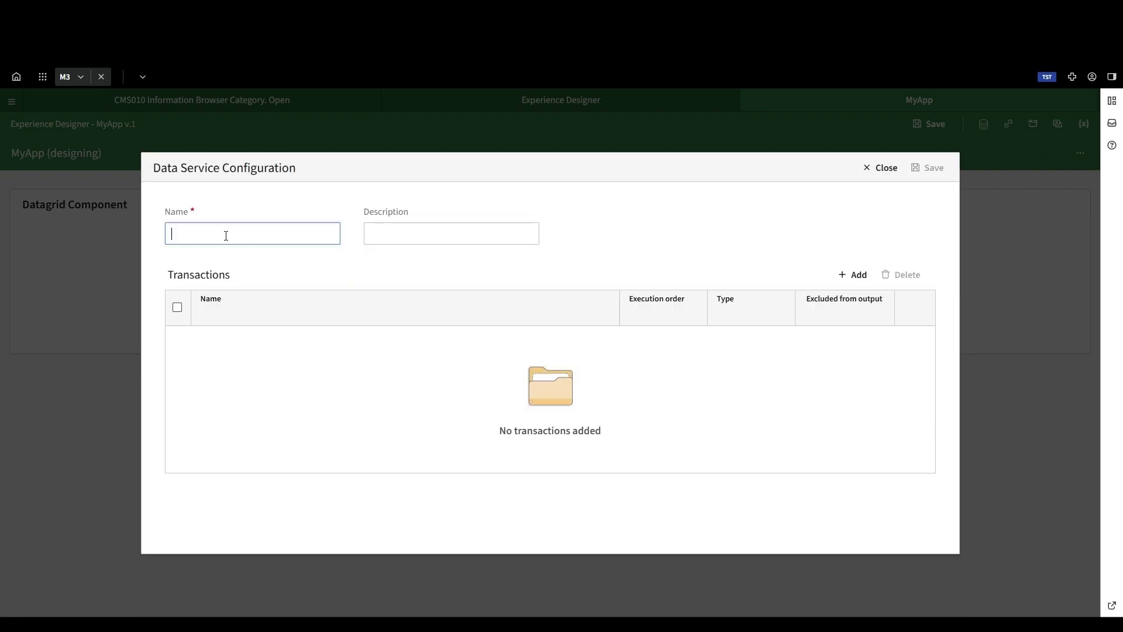
{"action": "type", "text": "GetAllocatedGrid"}
{"action": "key", "text": "ctrl+a"}
{"action": "key", "text": "ctrl+c"}
{"action": "left_click", "coordinate": [459, 234]}
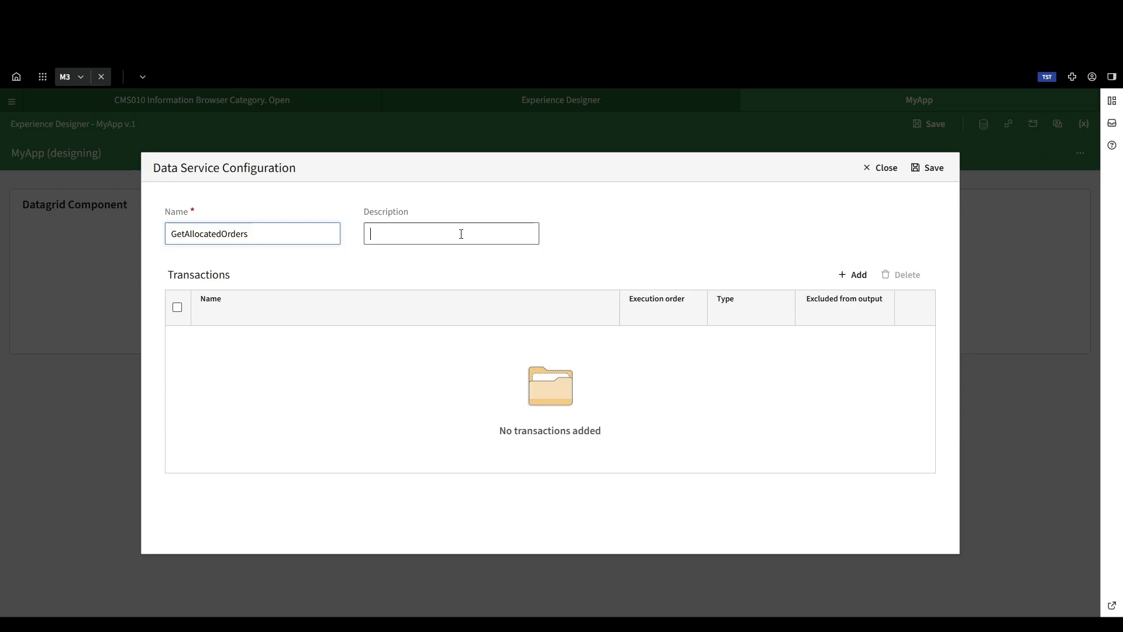
{"action": "key", "text": "ctrl+v"}
Step: Add an MI transaction named GetAllocatedOrders to the data service, using program CMS100MI and transaction LstAllocOrd
{"action": "left_click", "coordinate": [851, 274]}
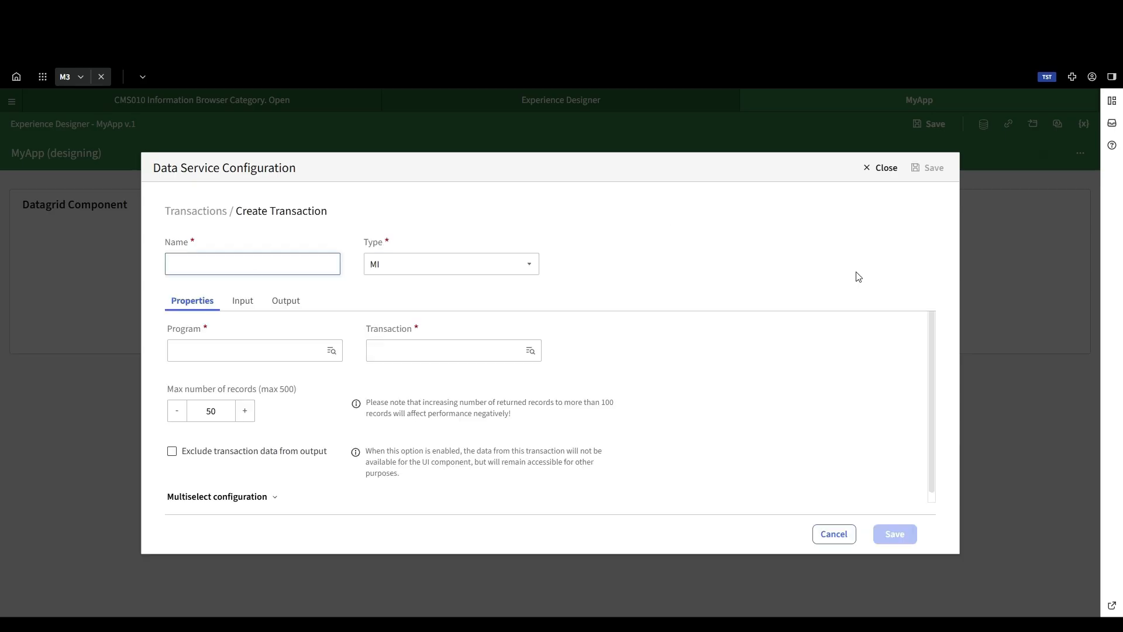
{"action": "key", "text": "ctrl+v"}
{"action": "left_click", "coordinate": [329, 351]}
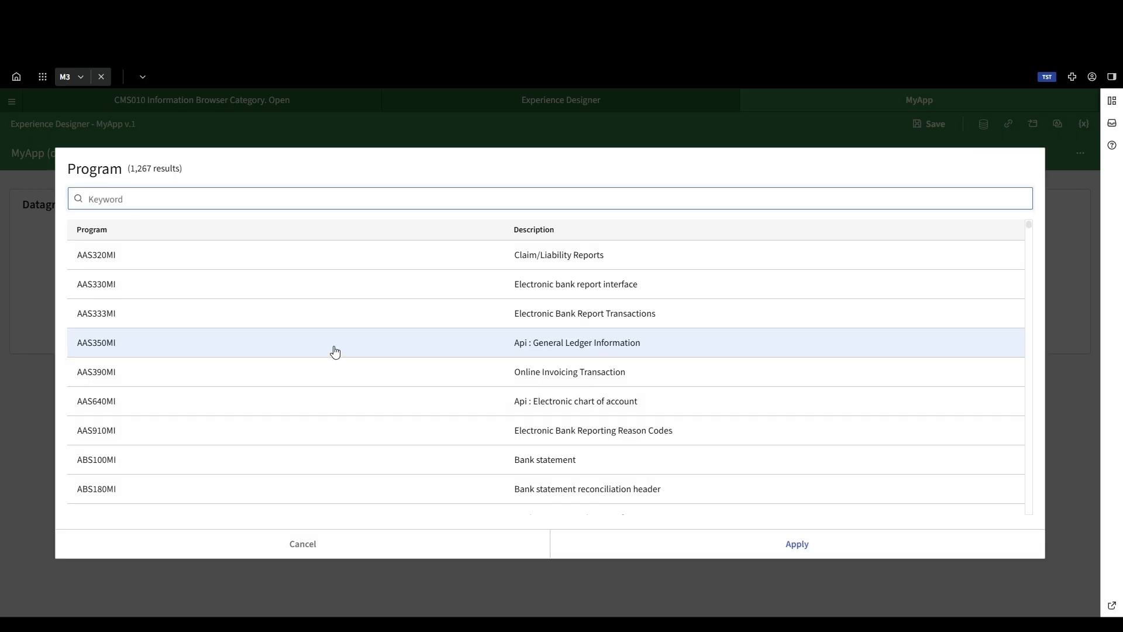
{"action": "type", "text": "CMS100"}
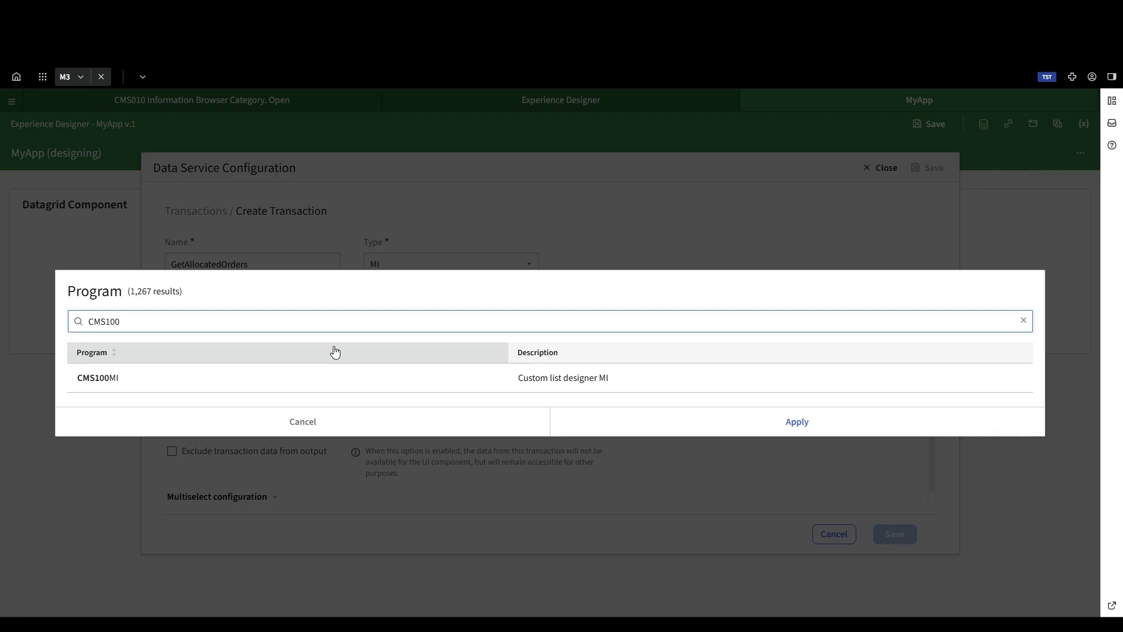
{"action": "double_click", "coordinate": [316, 377]}
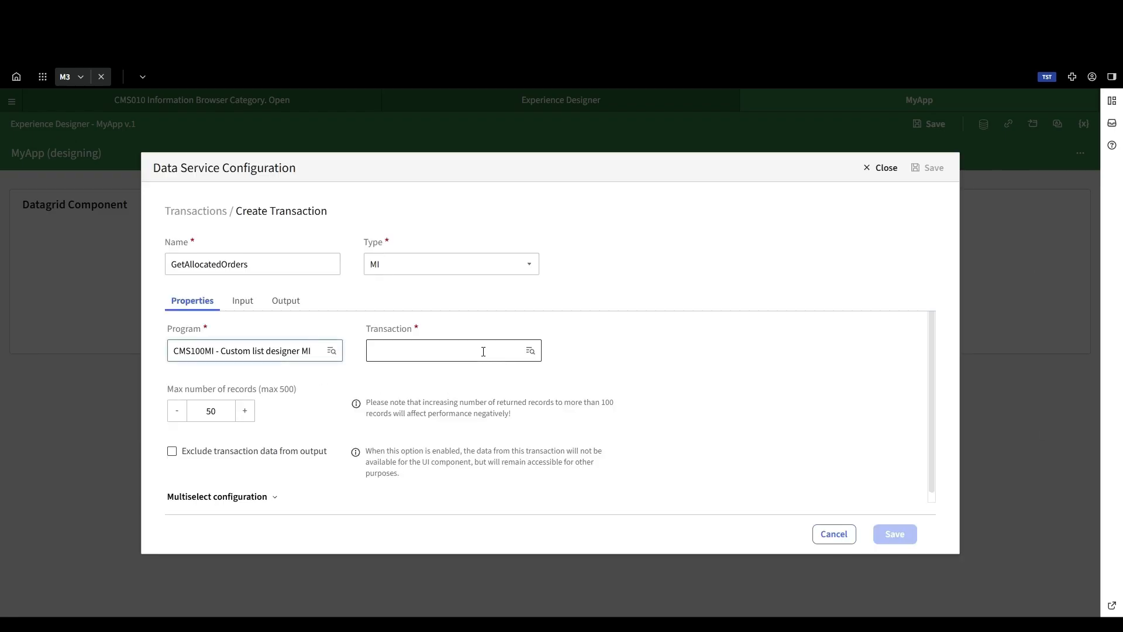
{"action": "key", "text": "ctrl+v"}
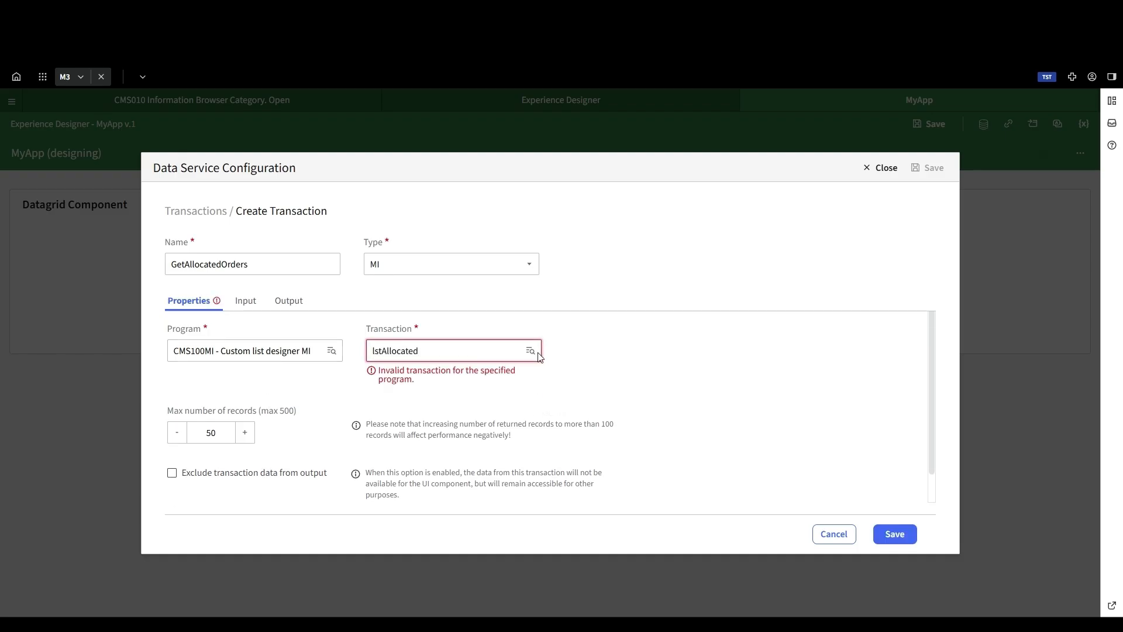
{"action": "left_click", "coordinate": [531, 350]}
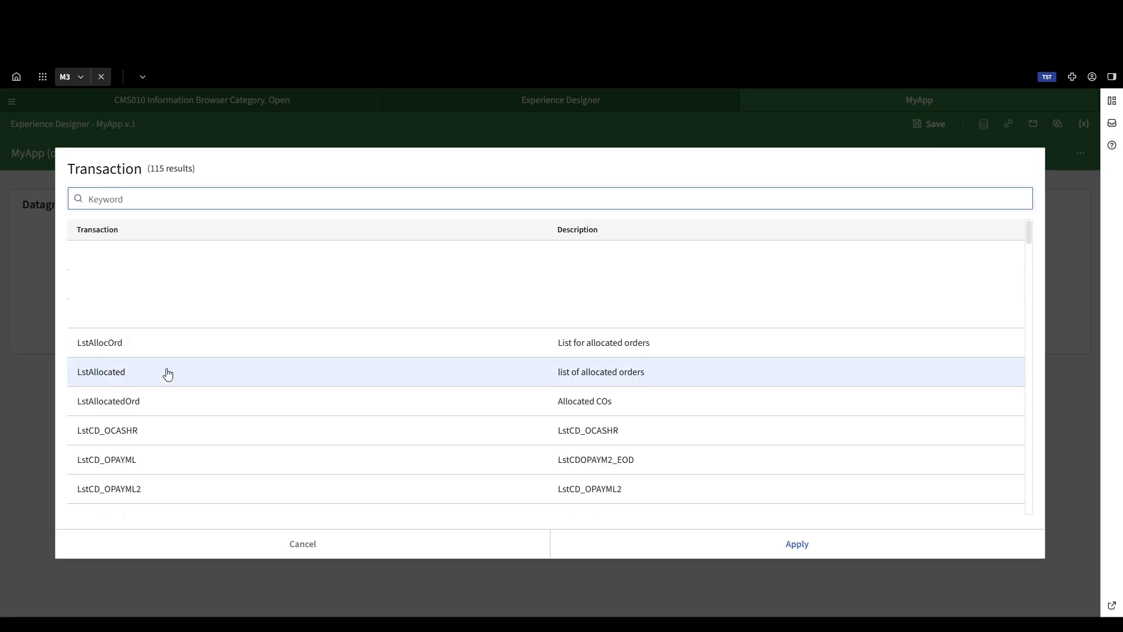
{"action": "double_click", "coordinate": [170, 344]}
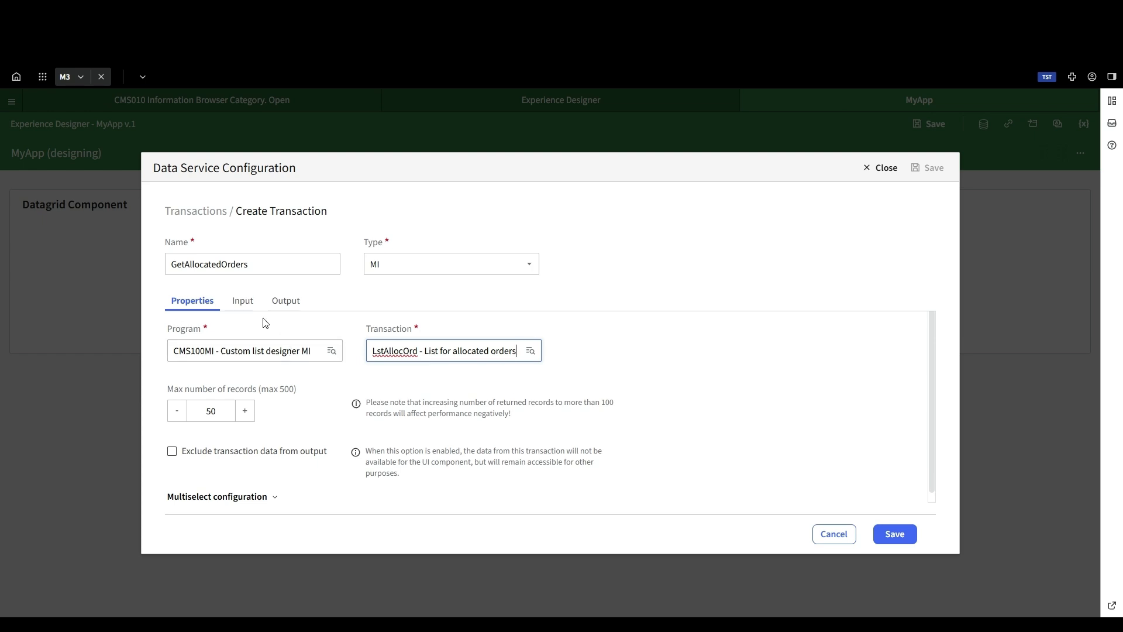
Step: Set the transaction's input fields F_ORST and T_ORST to 33 and save the transaction
{"action": "left_click", "coordinate": [243, 302]}
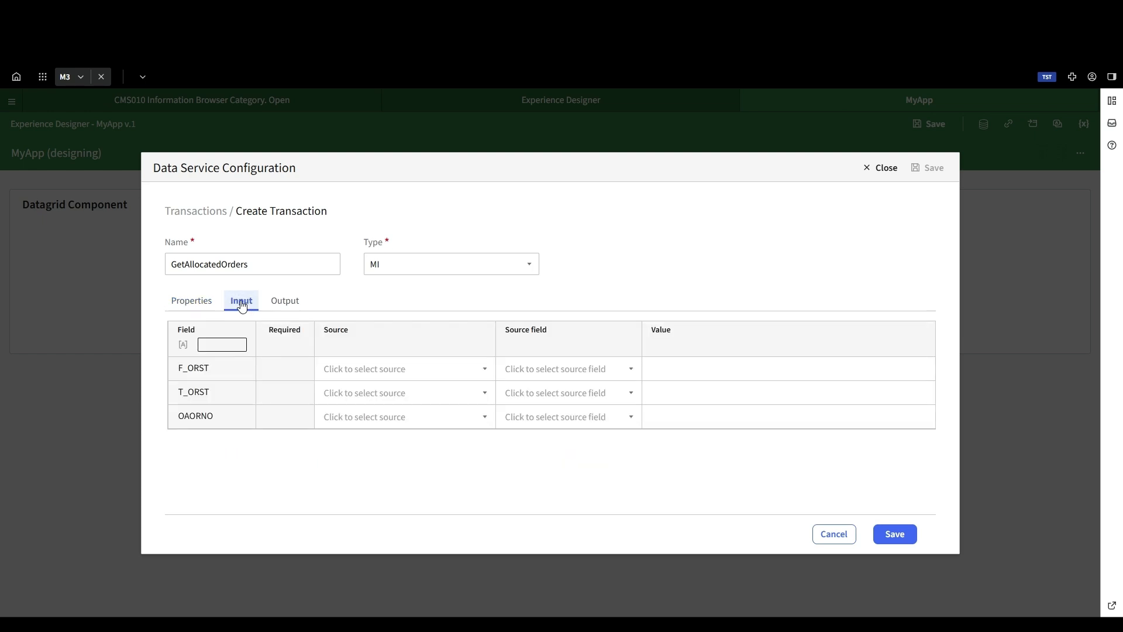
{"action": "left_click", "coordinate": [675, 369]}
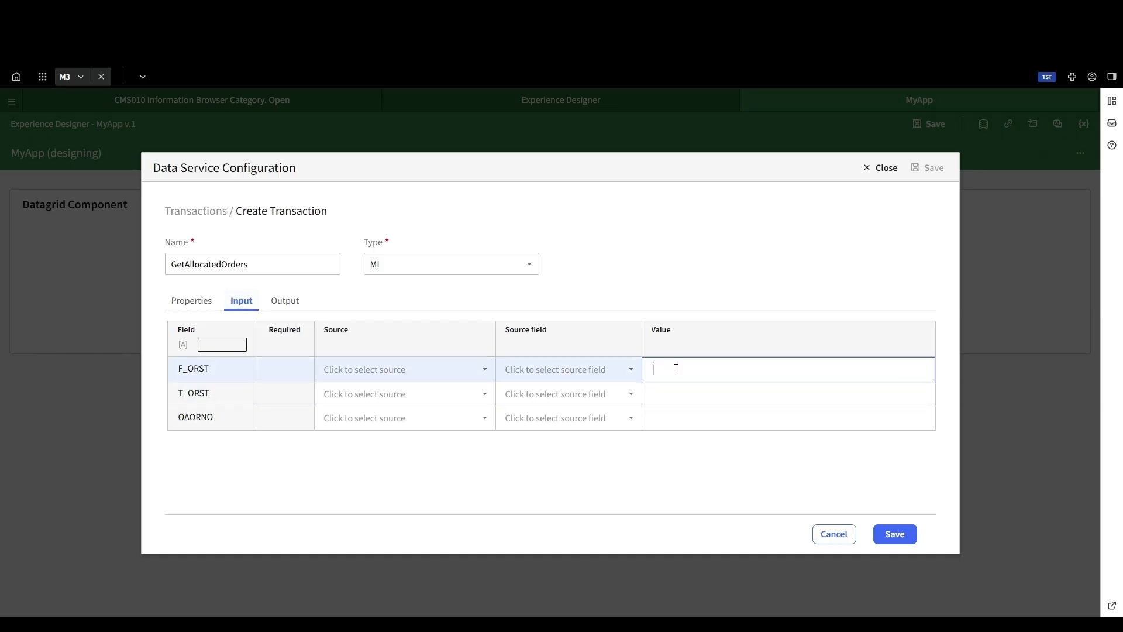
{"action": "left_click", "coordinate": [689, 399]}
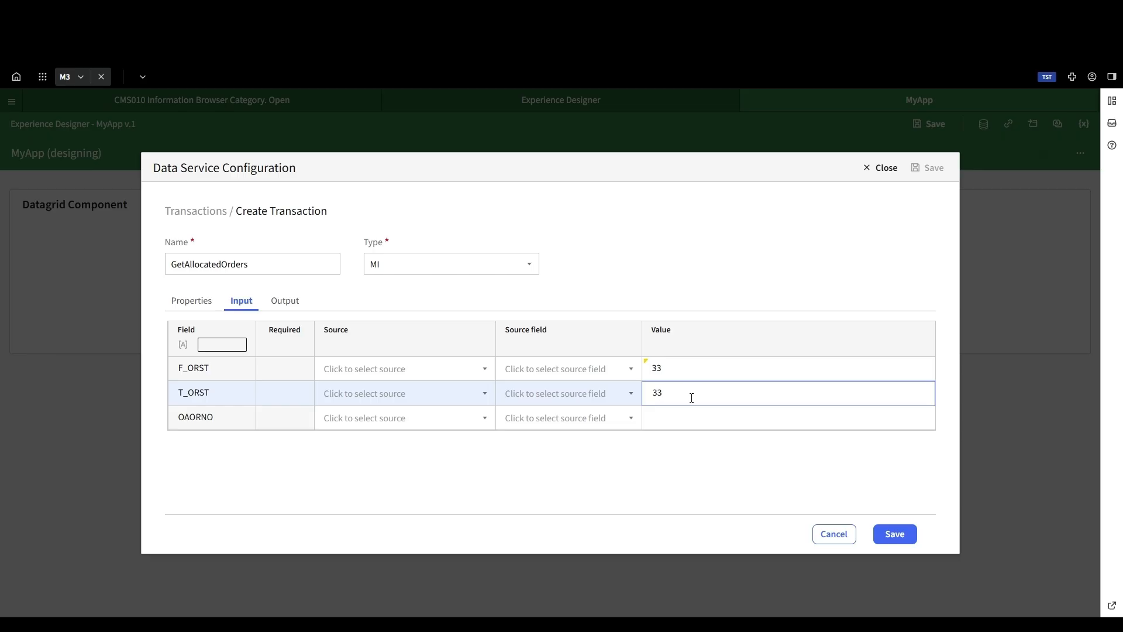
{"action": "left_click", "coordinate": [820, 494]}
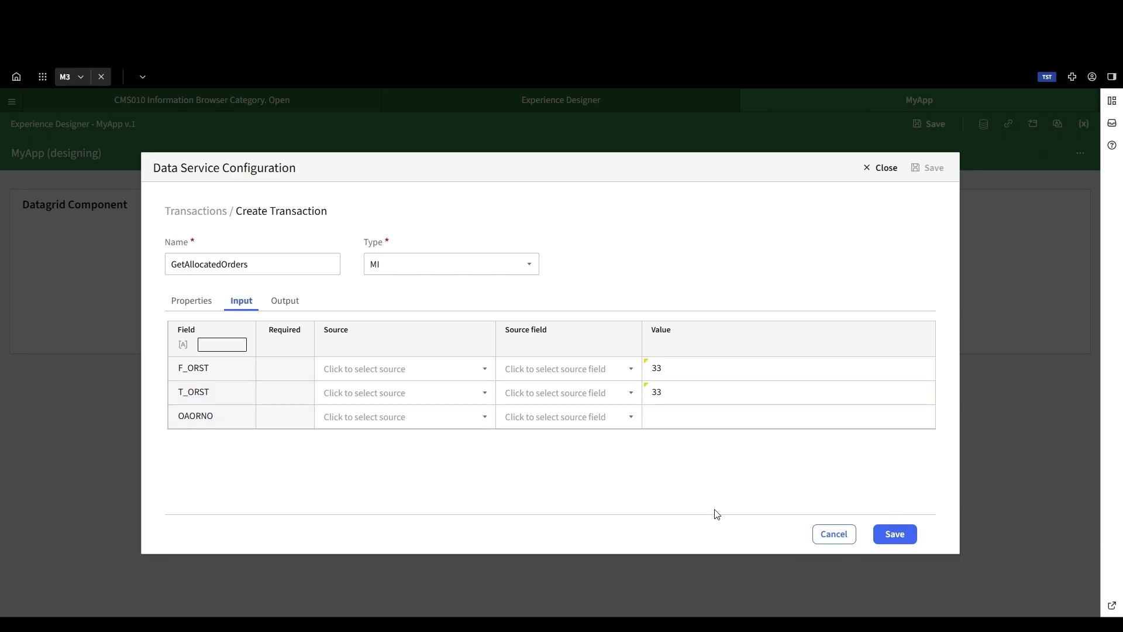
{"action": "left_click", "coordinate": [895, 534]}
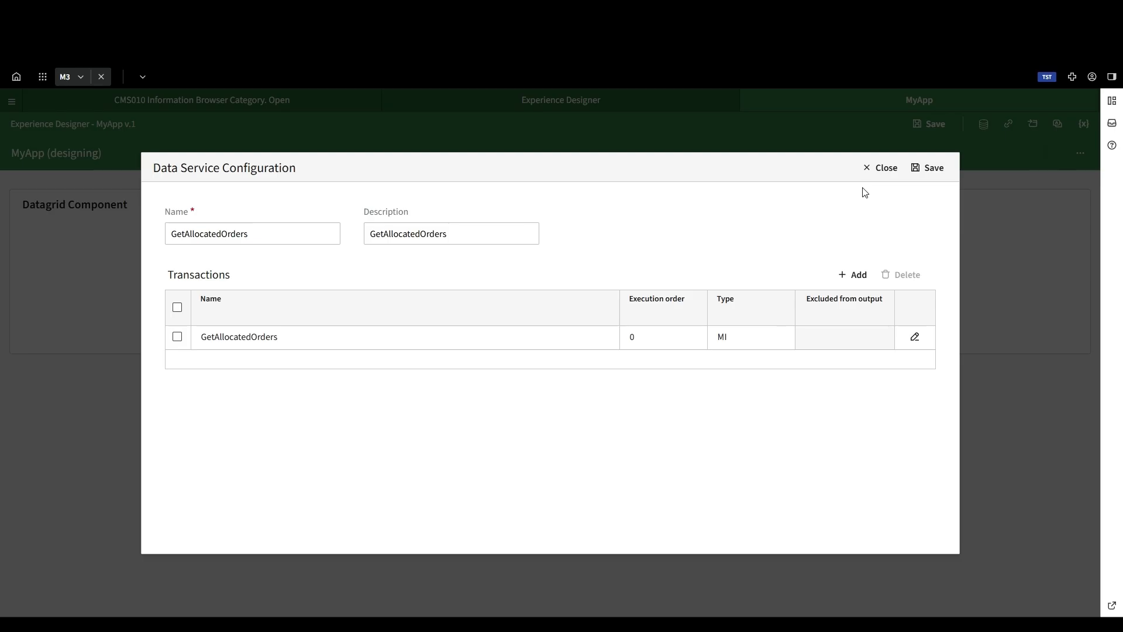
Step: Save the GetAllocatedOrders data service, close the data services list and save the application
{"action": "left_click", "coordinate": [929, 172]}
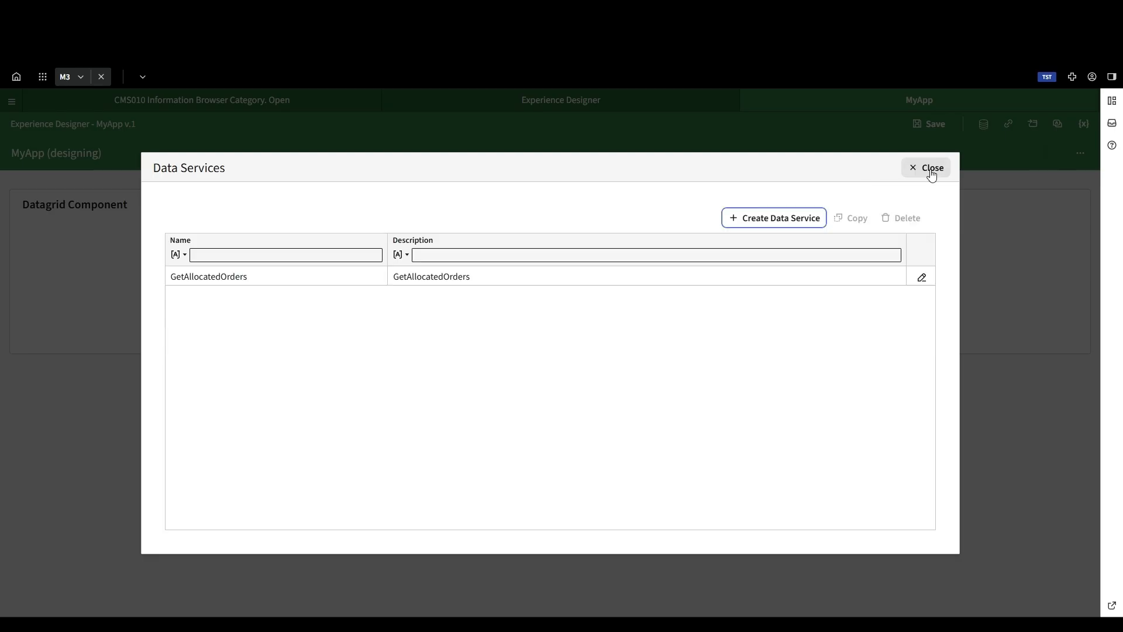
{"action": "left_click", "coordinate": [930, 169]}
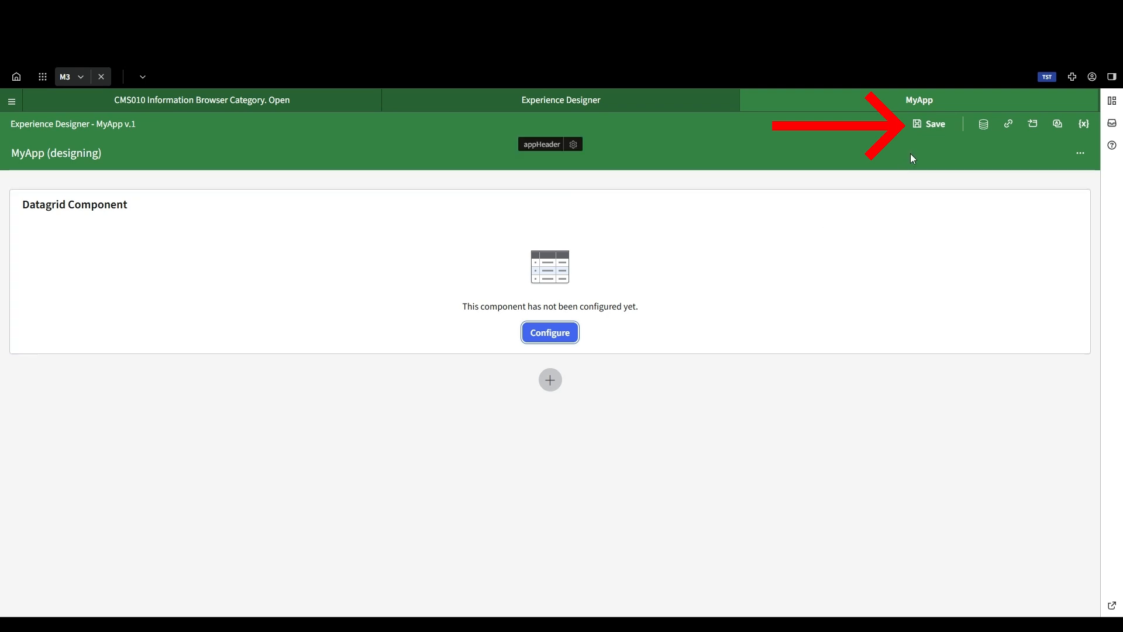
{"action": "left_click", "coordinate": [930, 129]}
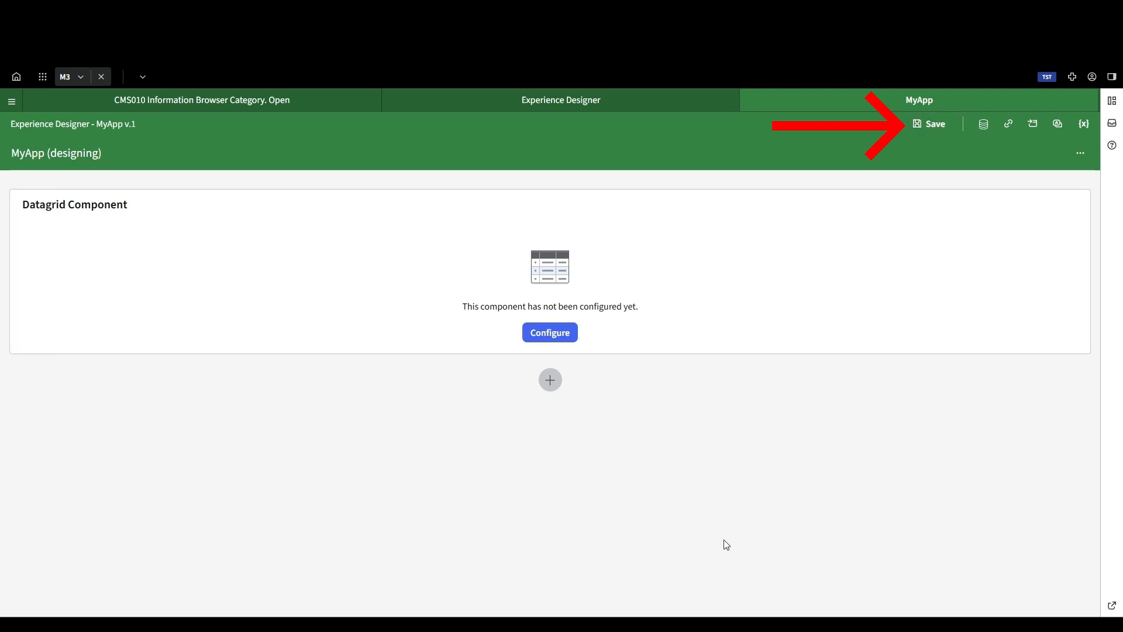
Step: Set the data grid's heading to Allocated Orders and narrow the component to about 40% of the page width
{"action": "left_click", "coordinate": [553, 332]}
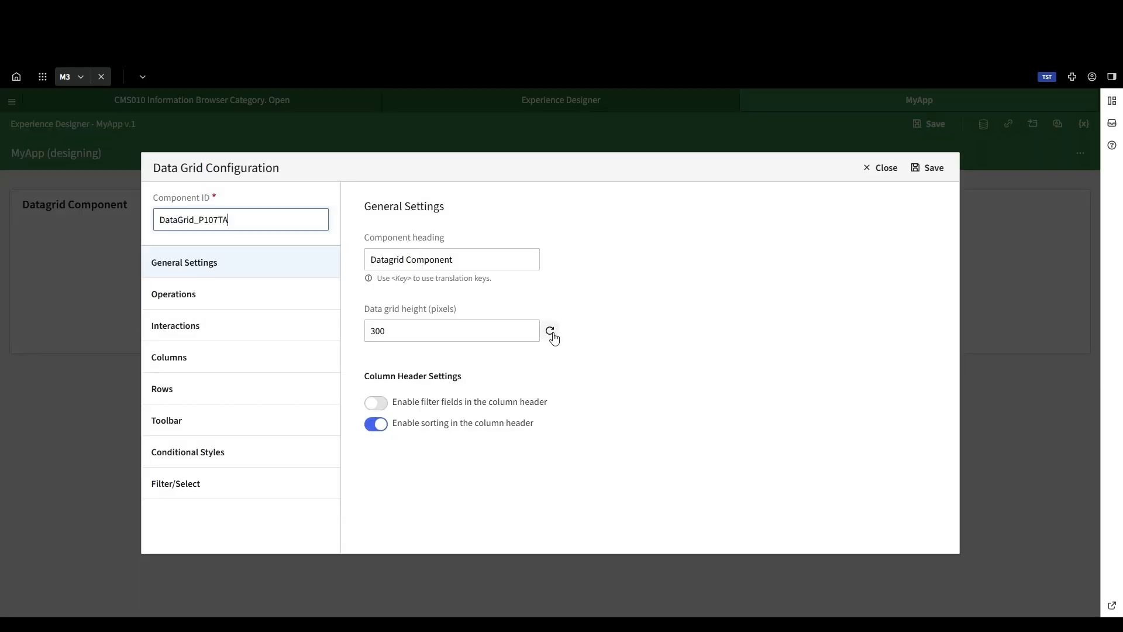
{"action": "left_click", "coordinate": [474, 261]}
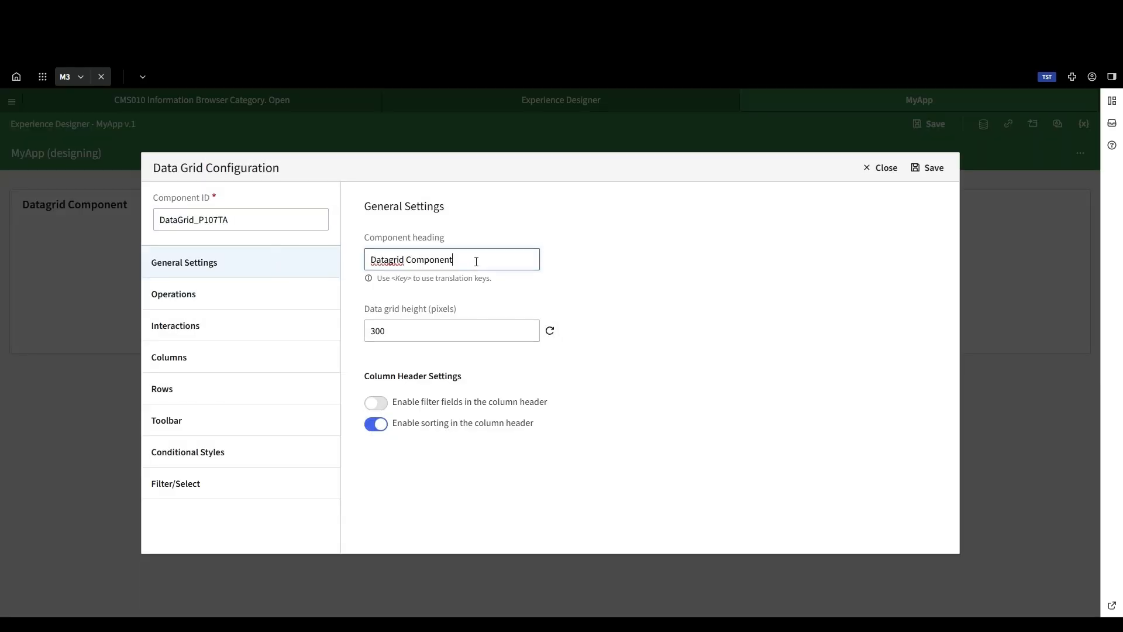
{"action": "left_click_drag", "start_coordinate": [466, 261], "coordinate": [349, 259]}
{"action": "type", "text": "Allocated Orders"}
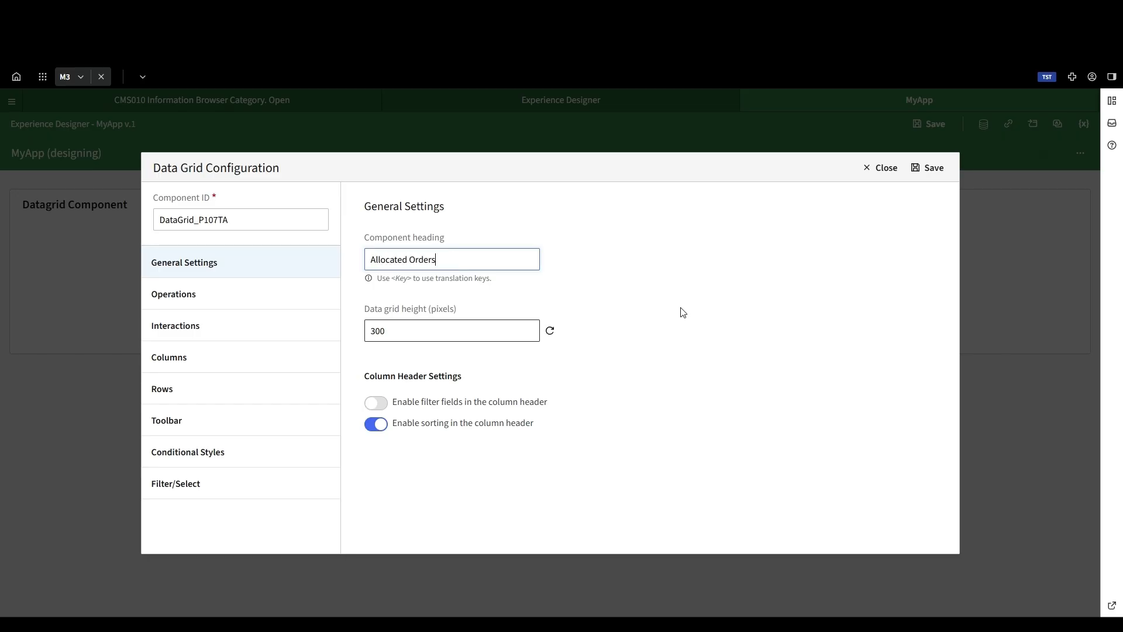
{"action": "left_click", "coordinate": [927, 168]}
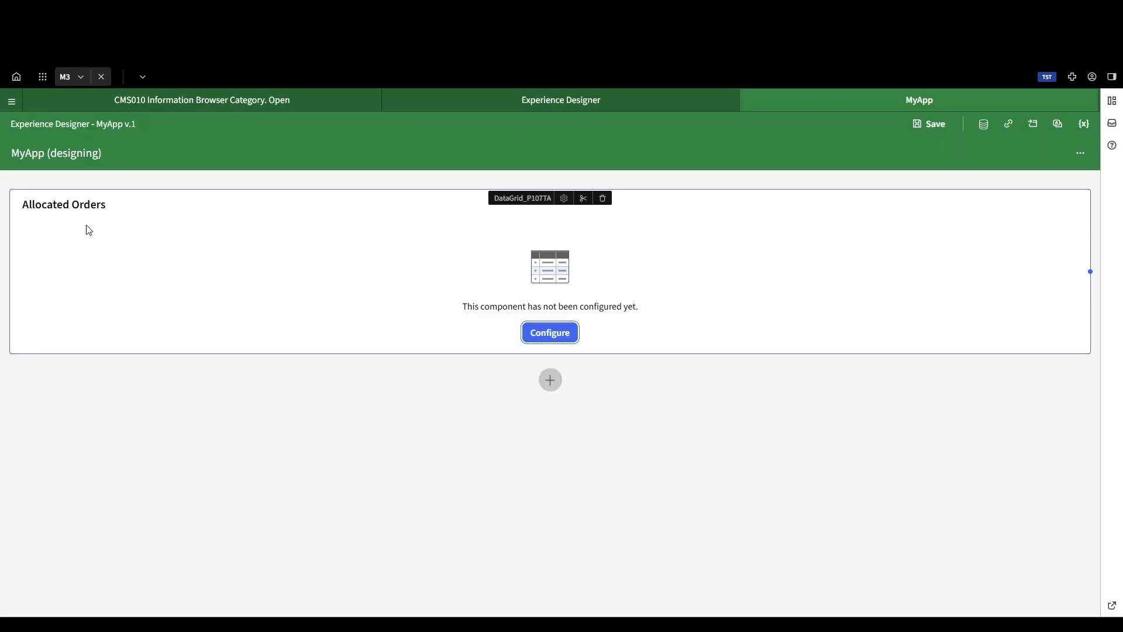
{"action": "left_click_drag", "start_coordinate": [1090, 271], "coordinate": [456, 274]}
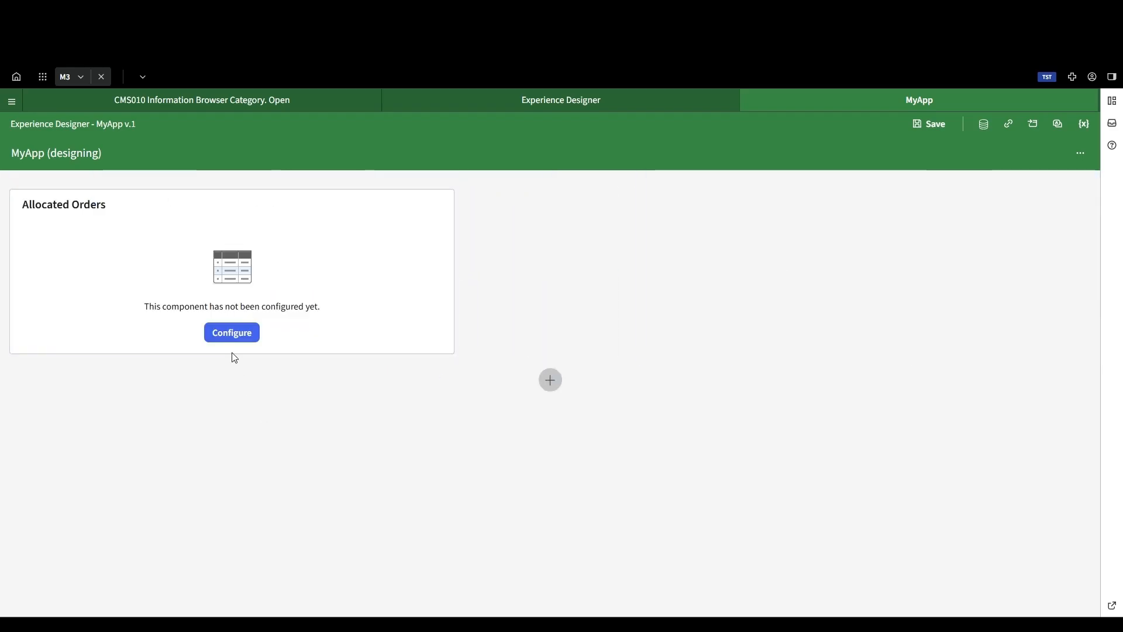
Step: Assign the GetAllocatedOrders data service to the Read operation of the Allocated Orders data grid
{"action": "left_click", "coordinate": [231, 332]}
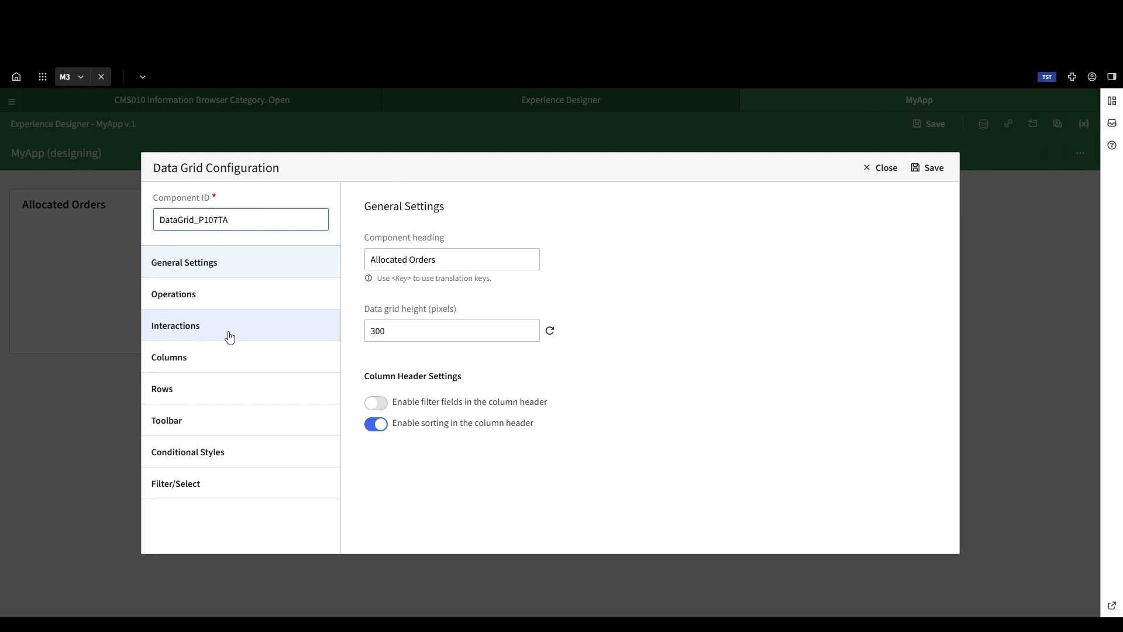
{"action": "left_click", "coordinate": [228, 300]}
{"action": "left_click", "coordinate": [608, 300]}
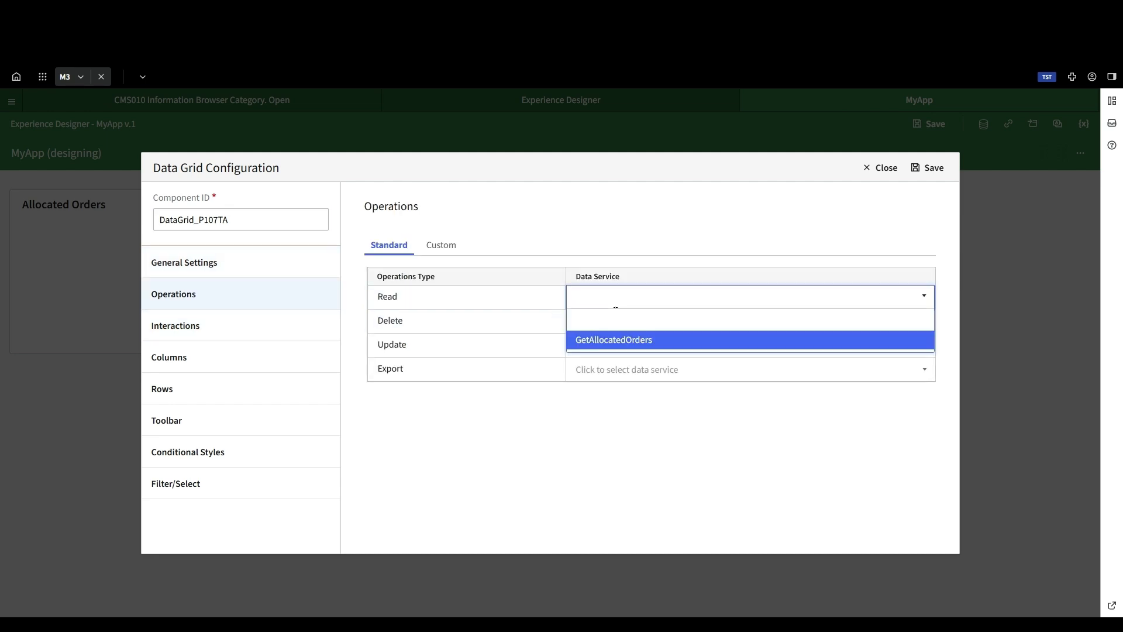
{"action": "left_click", "coordinate": [611, 347]}
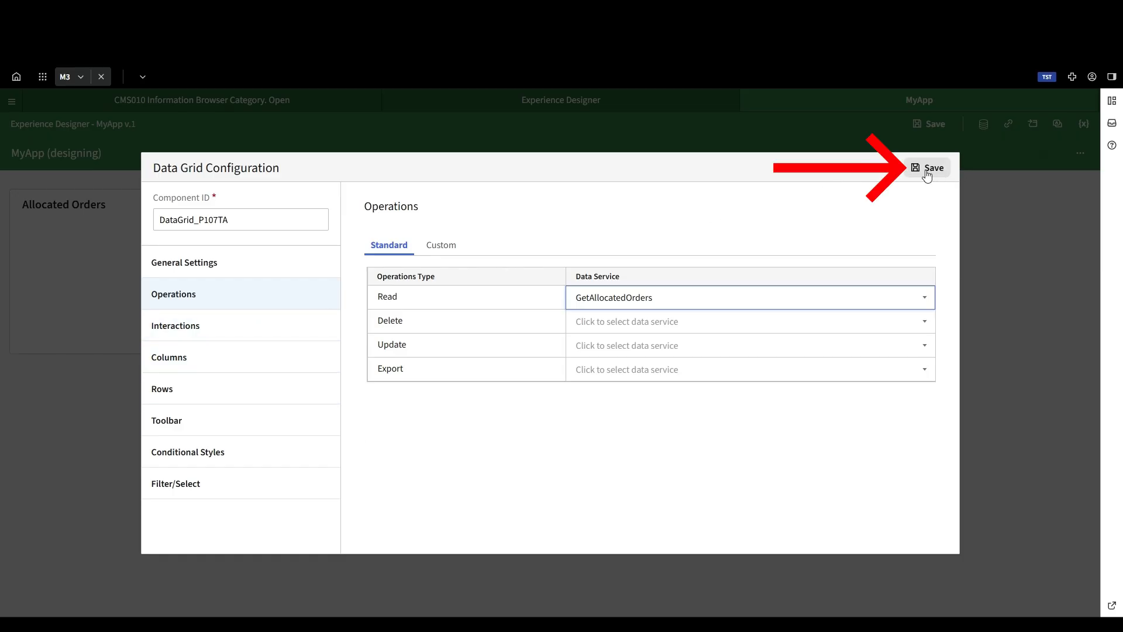
Step: Add a data grid interaction with source component Application, event Load and operation Read
{"action": "left_click", "coordinate": [221, 331]}
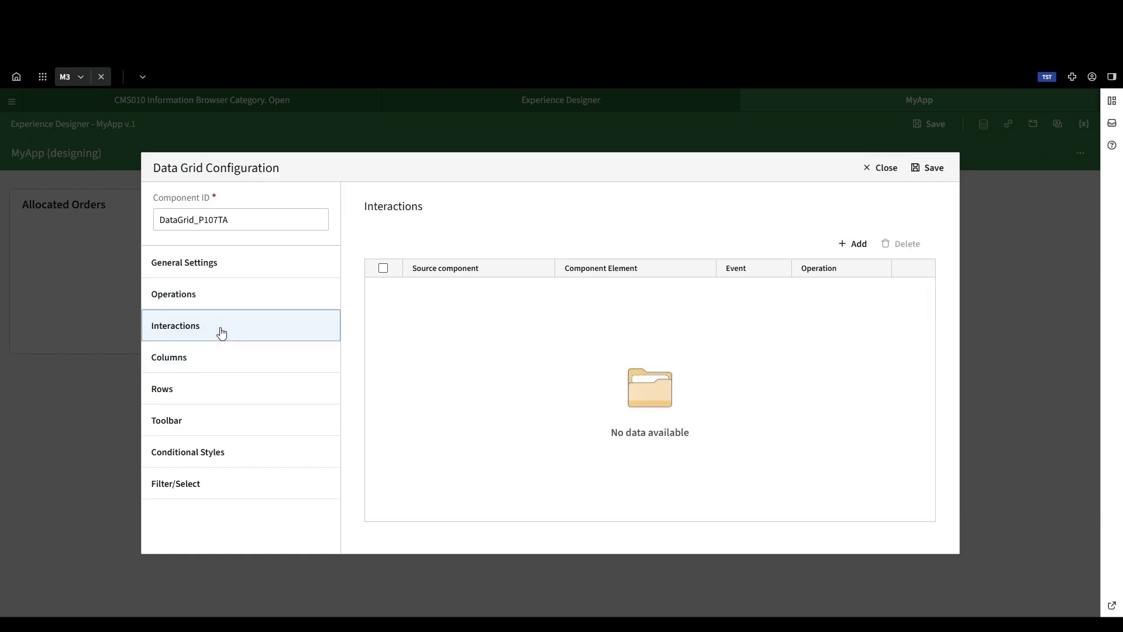
{"action": "left_click", "coordinate": [852, 243]}
{"action": "left_click", "coordinate": [524, 257]}
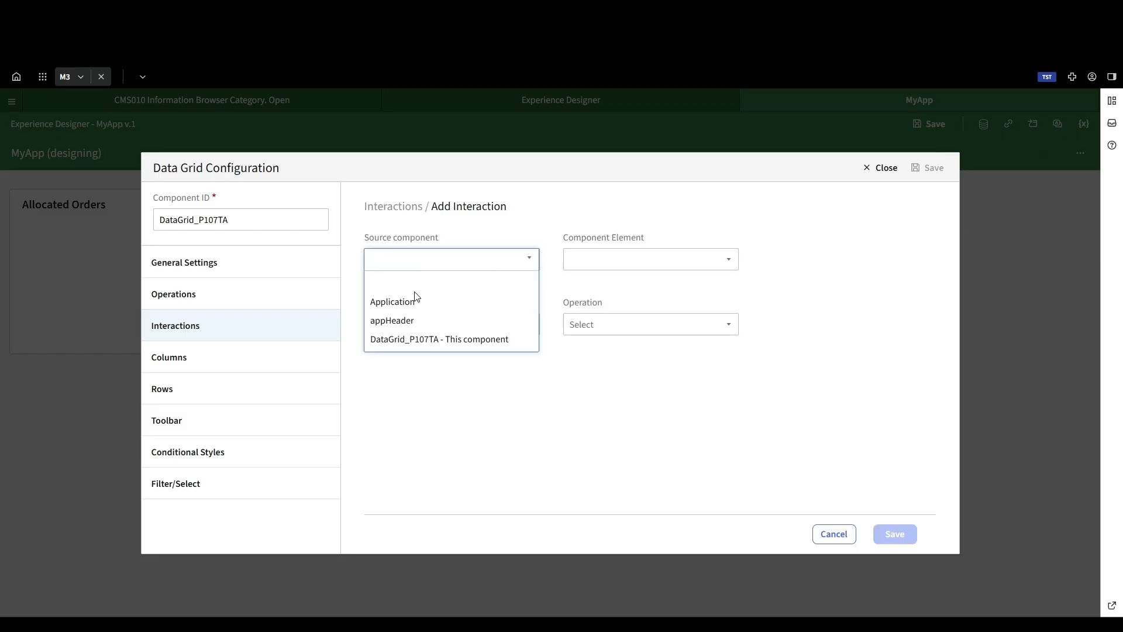
{"action": "left_click", "coordinate": [399, 303]}
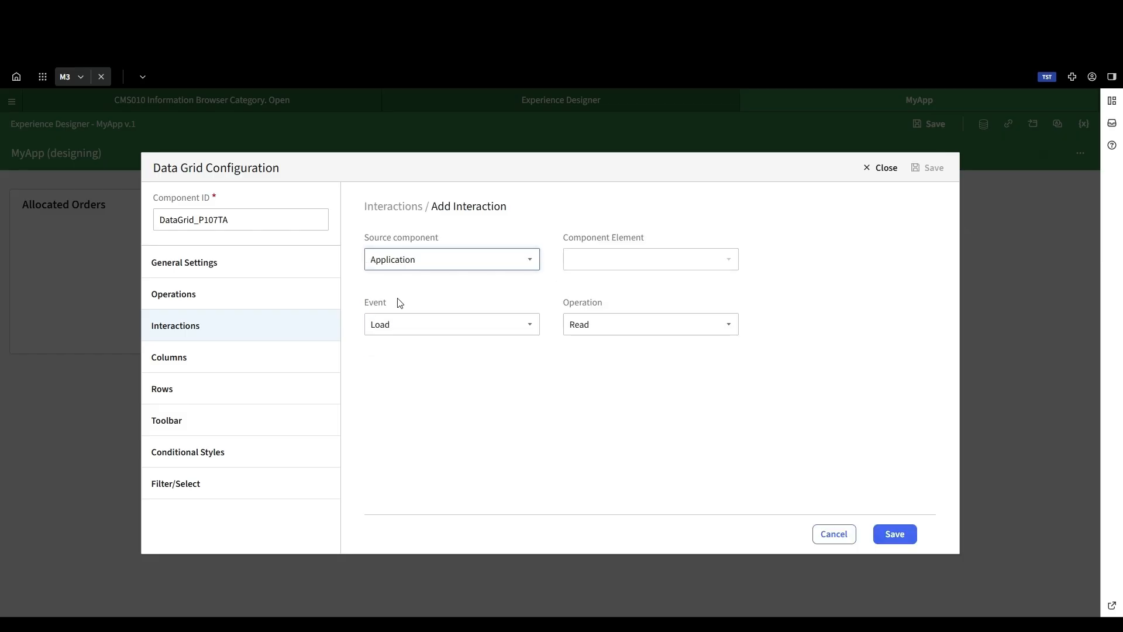
{"action": "left_click", "coordinate": [383, 324]}
{"action": "left_click", "coordinate": [389, 350]}
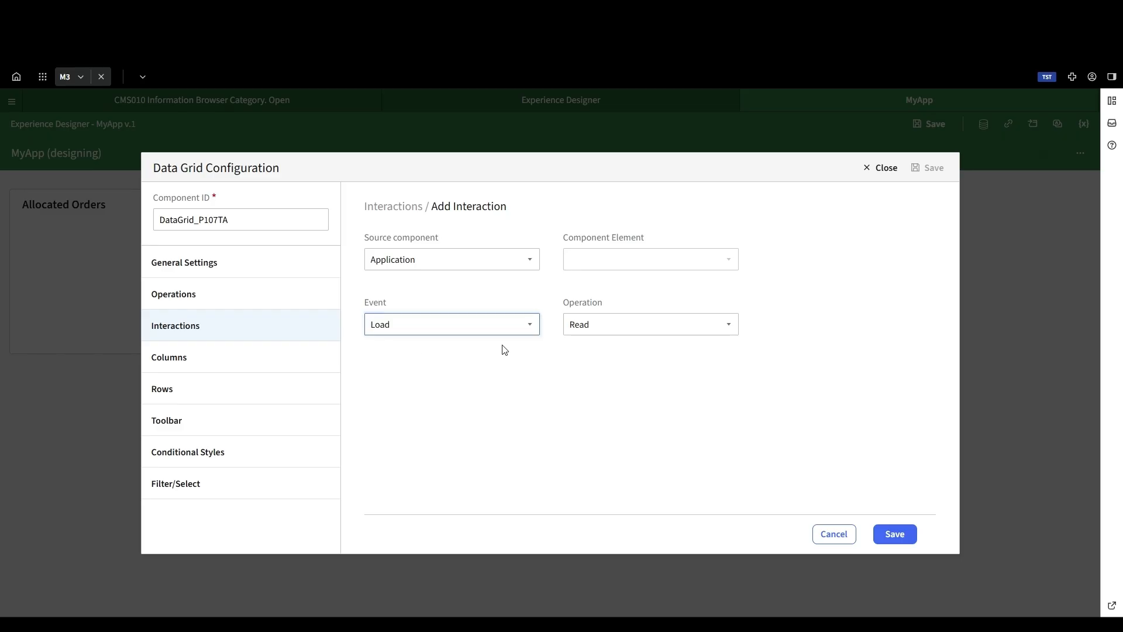
{"action": "left_click", "coordinate": [619, 323]}
{"action": "left_click", "coordinate": [584, 383]}
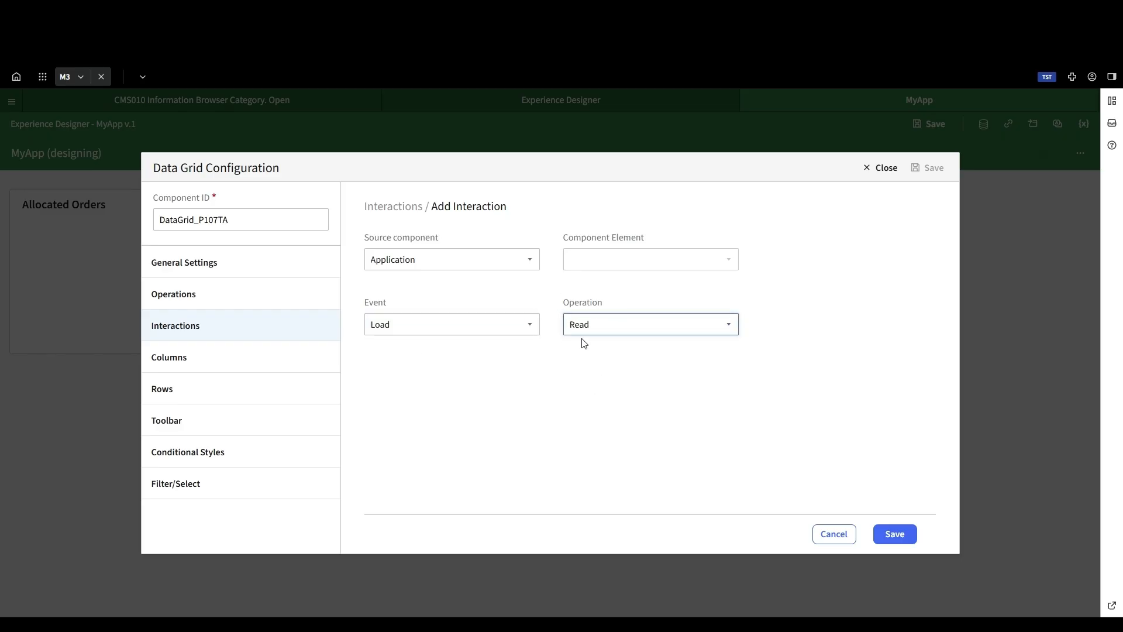
Step: Save the new interaction, the data grid configuration and the application
{"action": "left_click", "coordinate": [263, 296]}
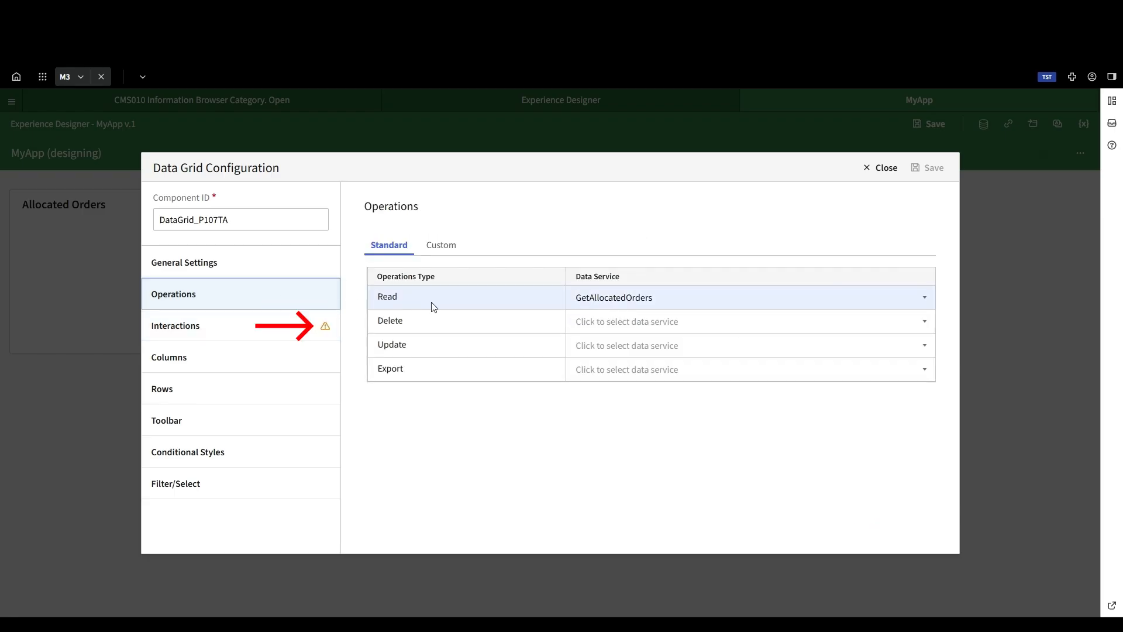
{"action": "left_click", "coordinate": [293, 325]}
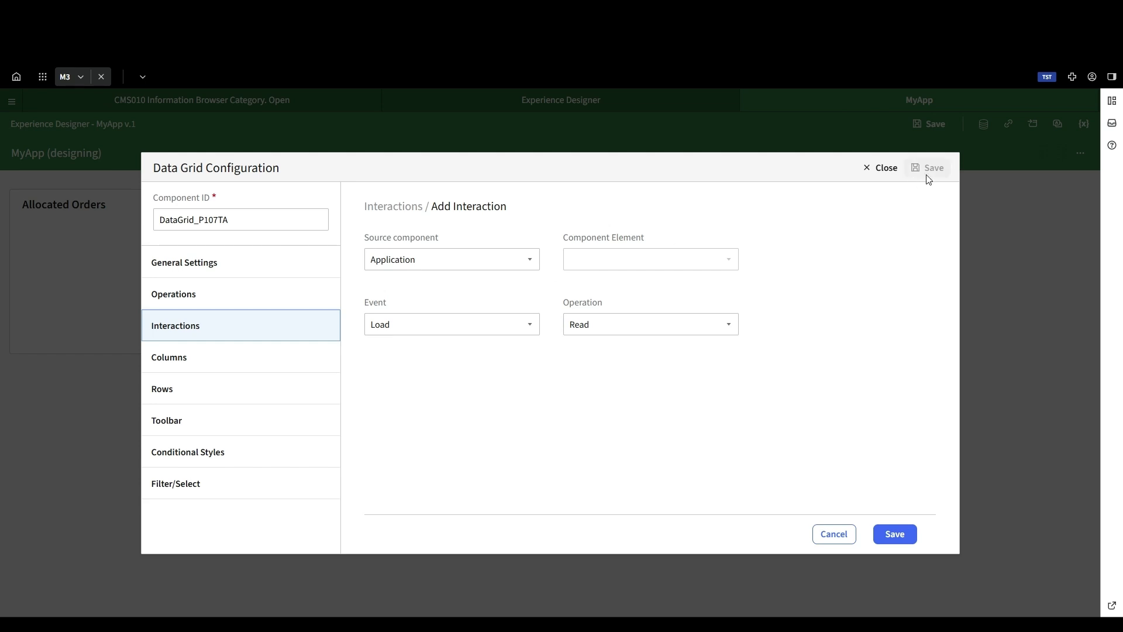
{"action": "left_click", "coordinate": [894, 534]}
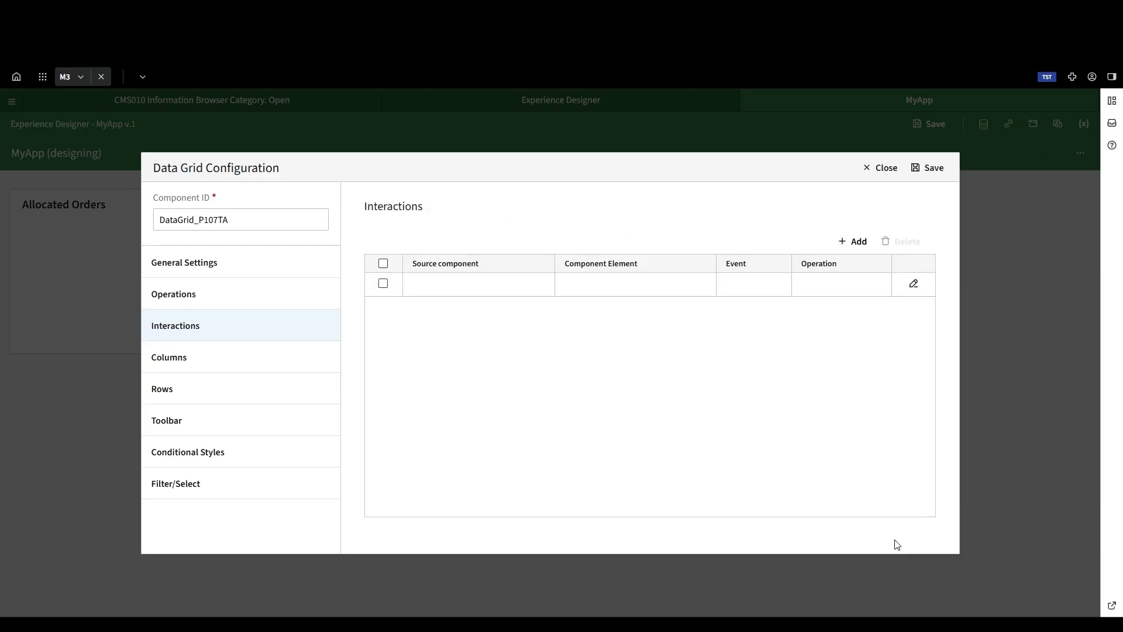
{"action": "left_click", "coordinate": [930, 172]}
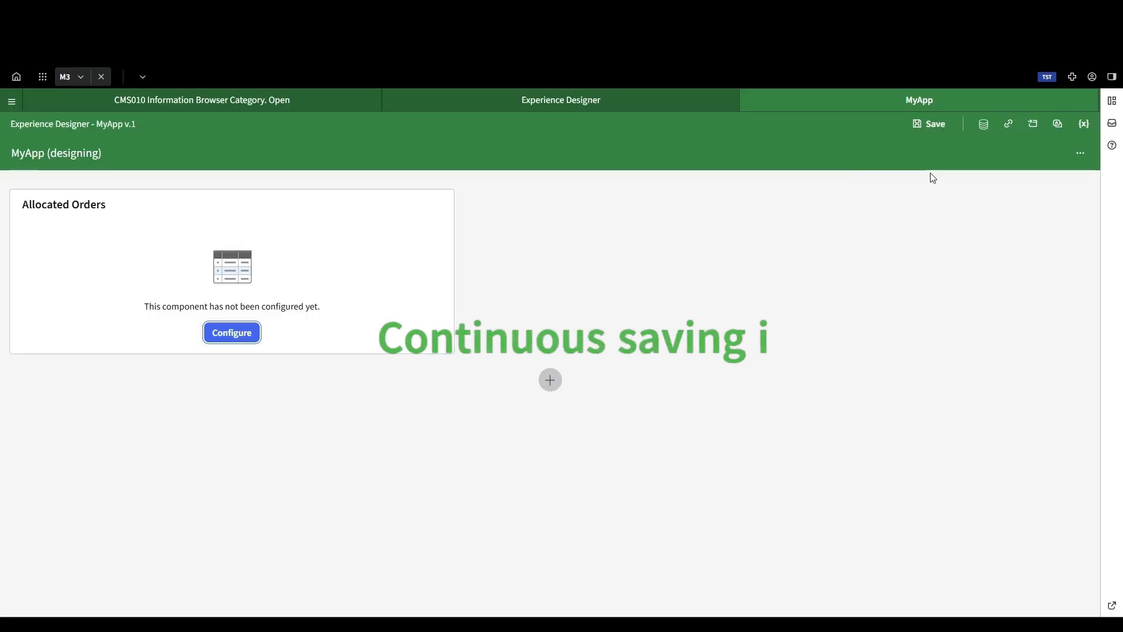
{"action": "left_click", "coordinate": [926, 125]}
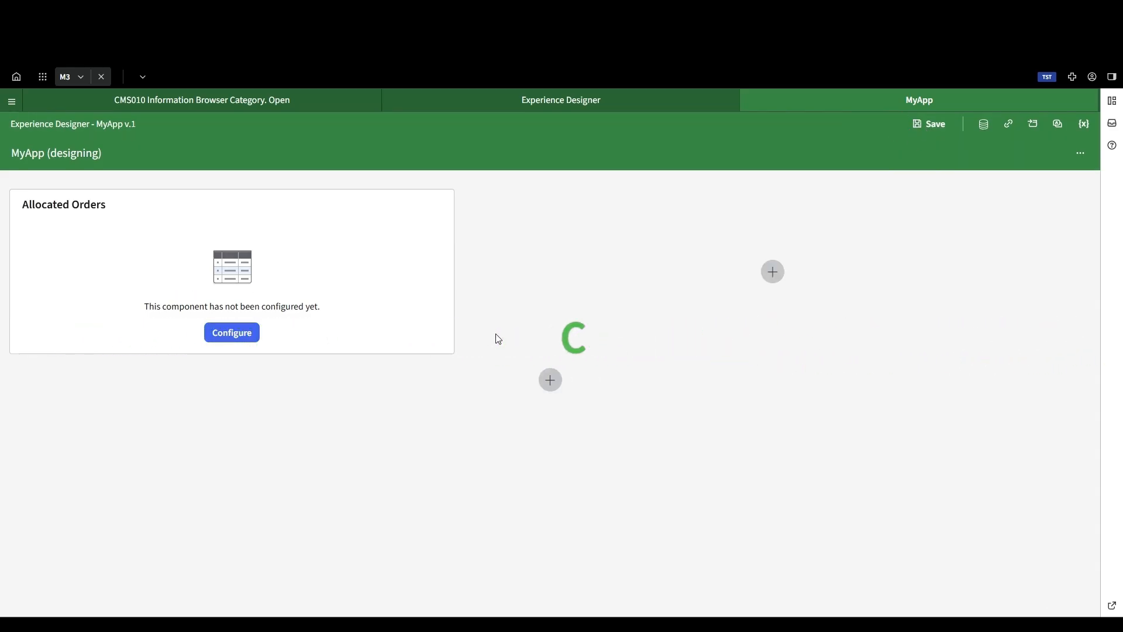
Step: Add the OAORNO (CO no) field as a column of the Allocated Orders data grid and save its configuration
{"action": "left_click", "coordinate": [244, 344]}
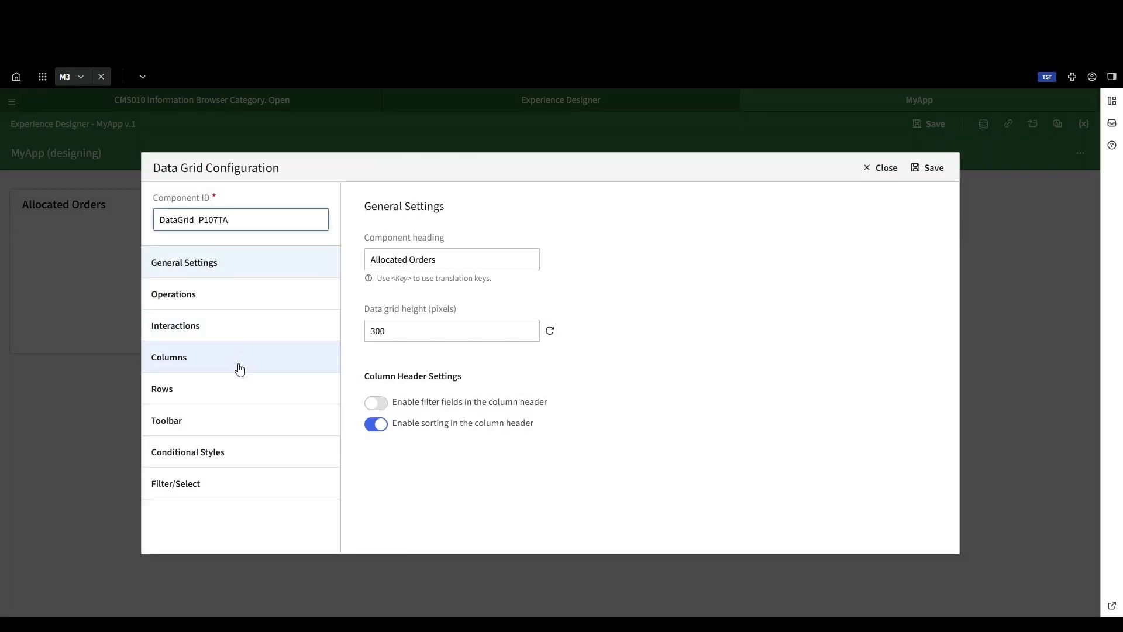
{"action": "left_click", "coordinate": [232, 363]}
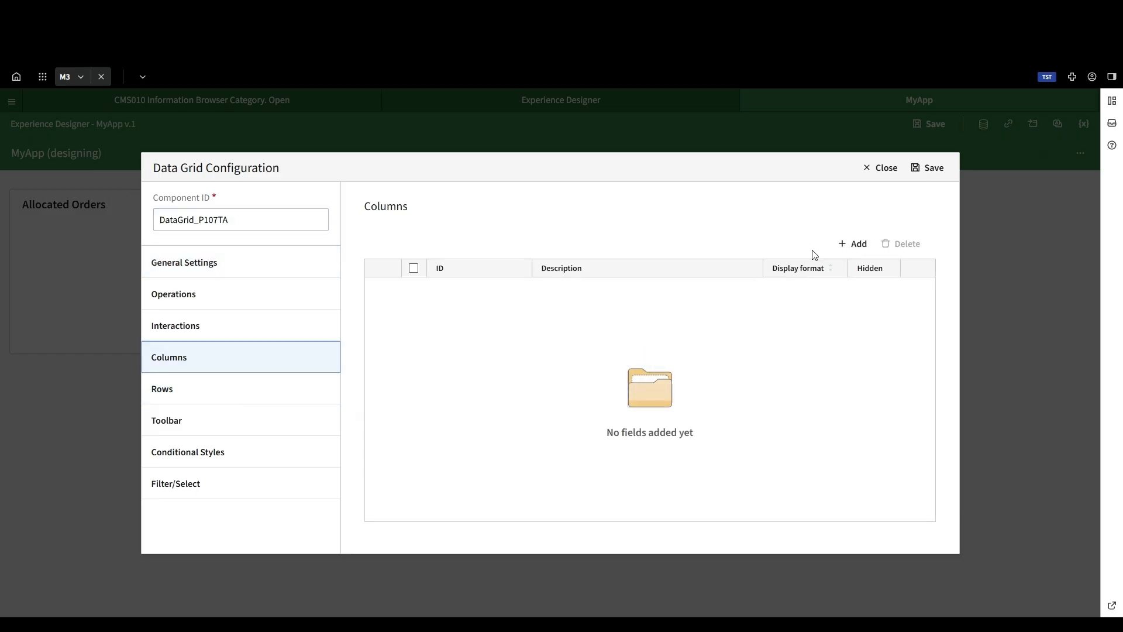
{"action": "left_click", "coordinate": [851, 244]}
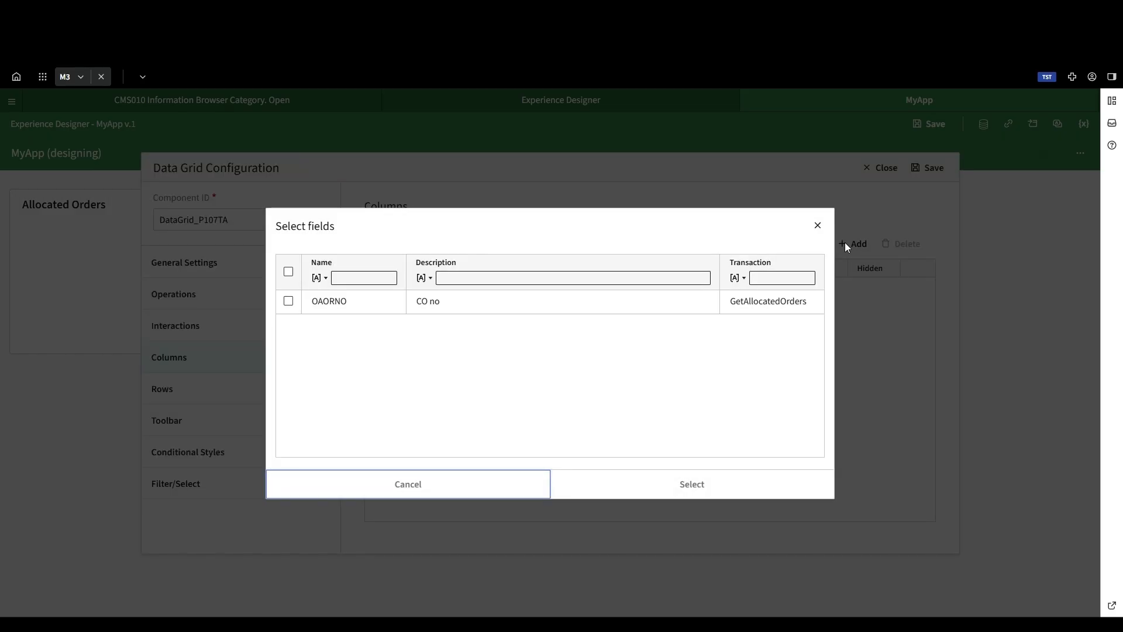
{"action": "left_click", "coordinate": [288, 301]}
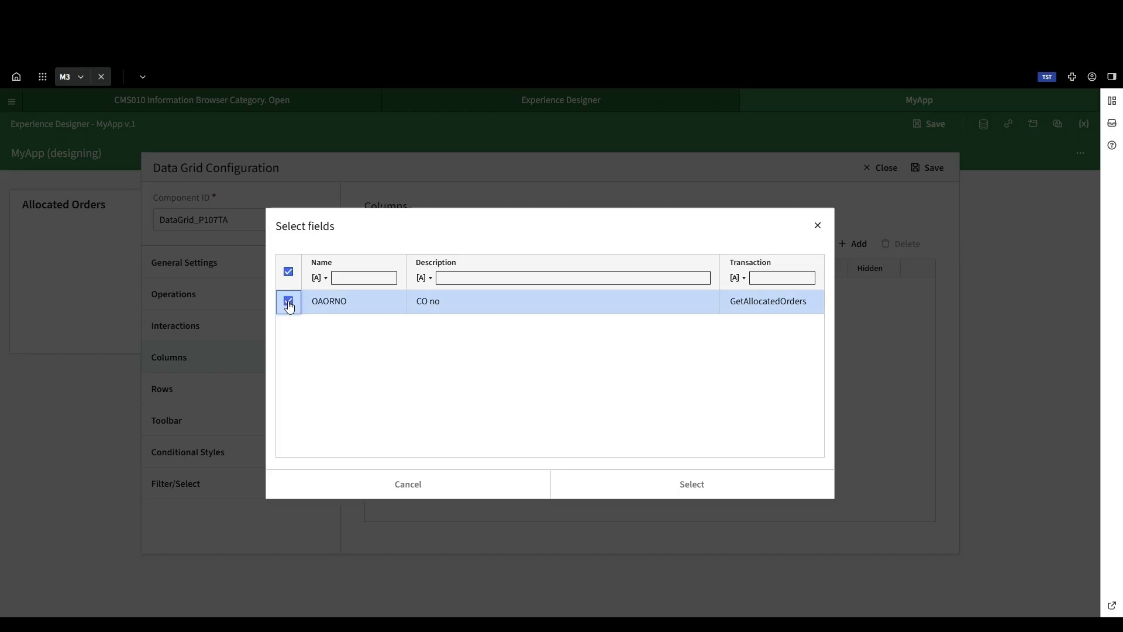
{"action": "left_click", "coordinate": [687, 487]}
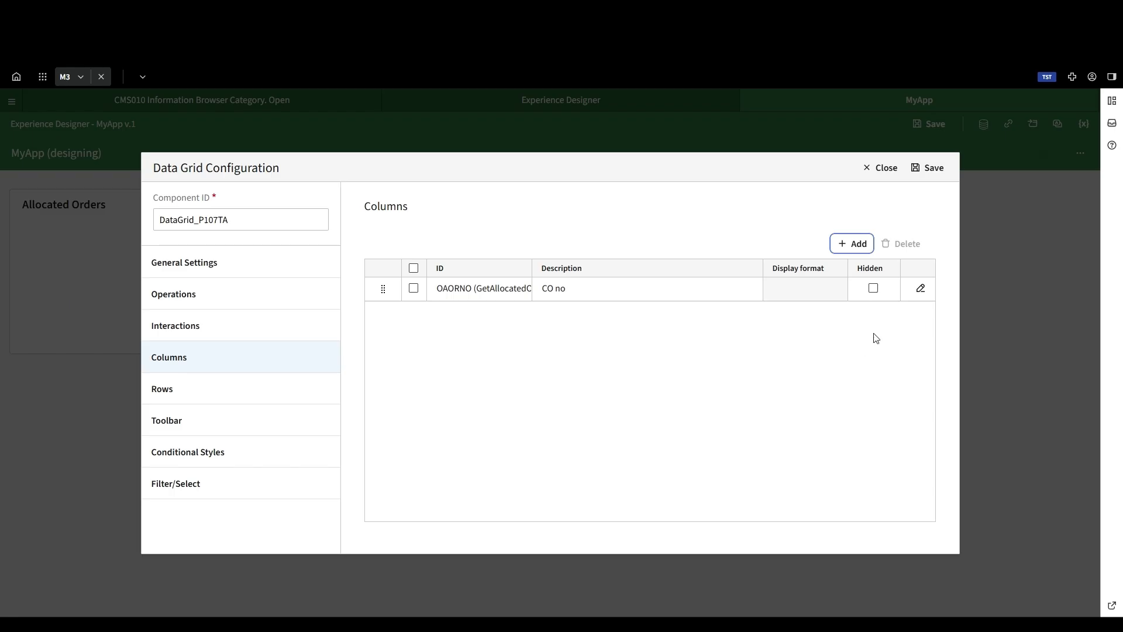
{"action": "left_click", "coordinate": [927, 170]}
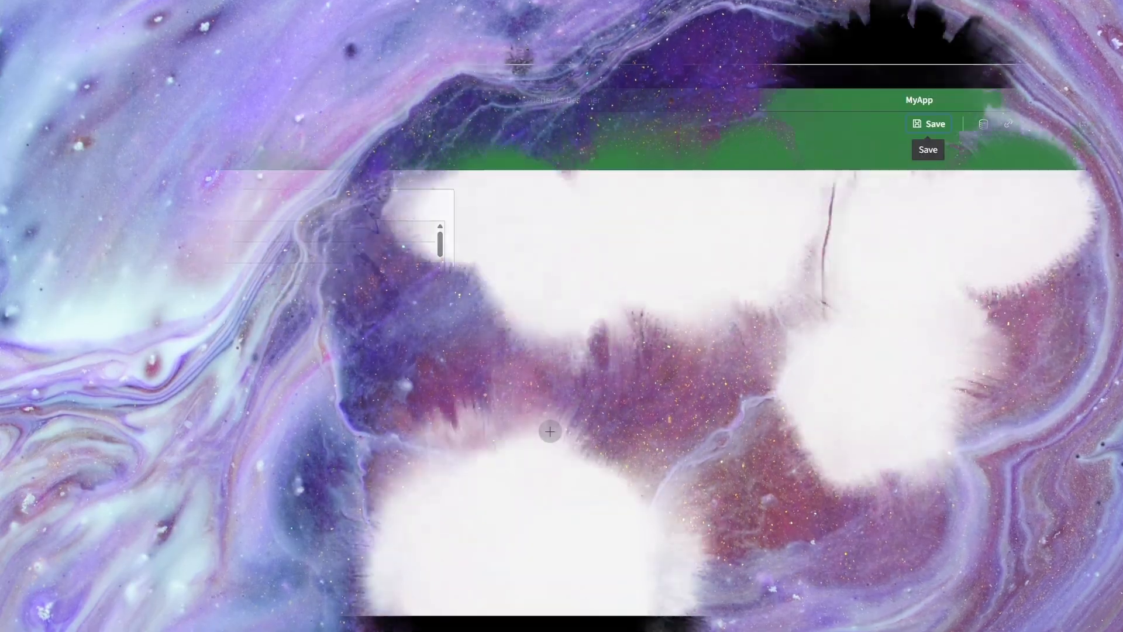
Step: Create a second data service with GetOrderDate as its name and description
{"action": "left_click", "coordinate": [982, 124]}
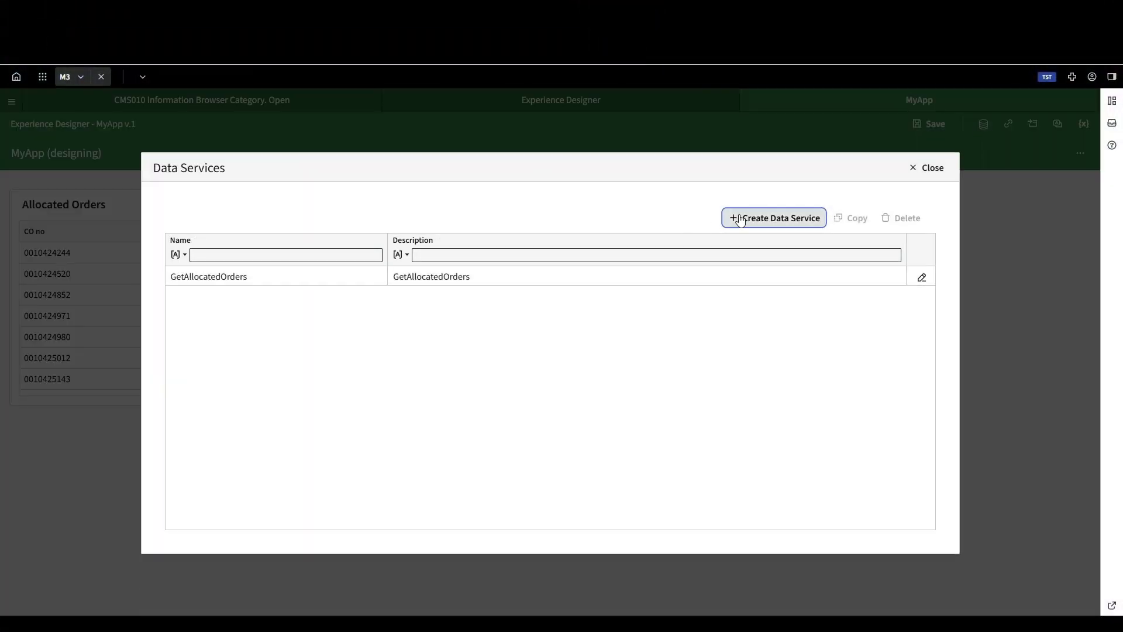
{"action": "left_click", "coordinate": [740, 220]}
{"action": "type", "text": "GetOrderDate"}
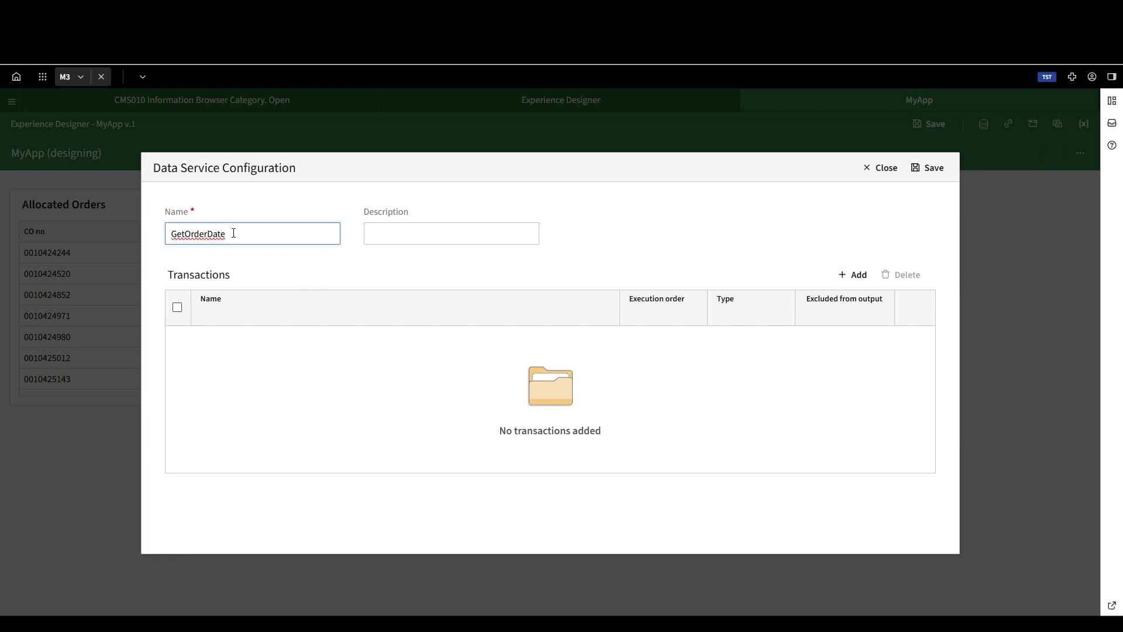
{"action": "key", "text": "Tab"}
{"action": "type", "text": "GetOrderDate"}
Step: Add an MI transaction named GetOrderDate to the data service, using program OIS100MI and transaction GetOrderHead
{"action": "left_click", "coordinate": [847, 275]}
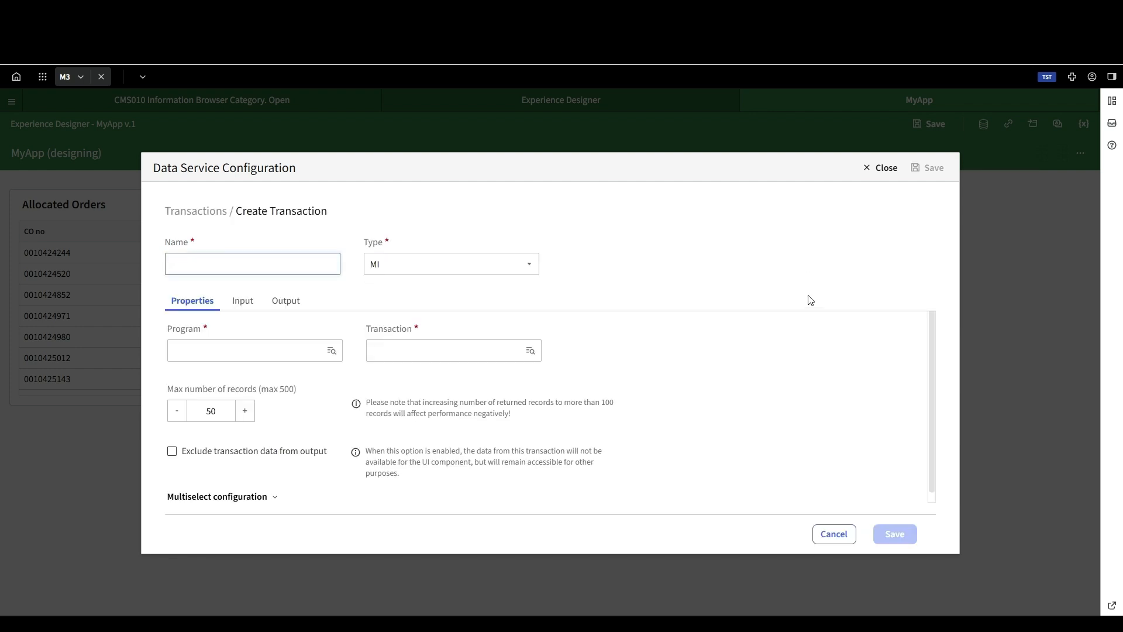
{"action": "type", "text": "GetOrderDate"}
{"action": "left_click", "coordinate": [321, 349]}
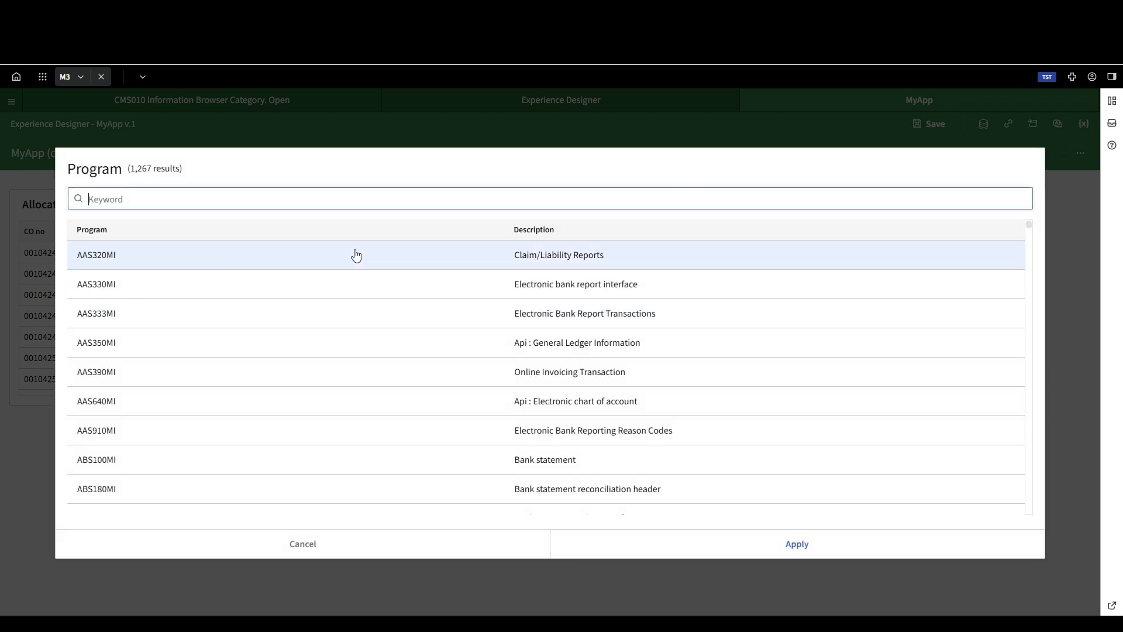
{"action": "type", "text": "ois100mi"}
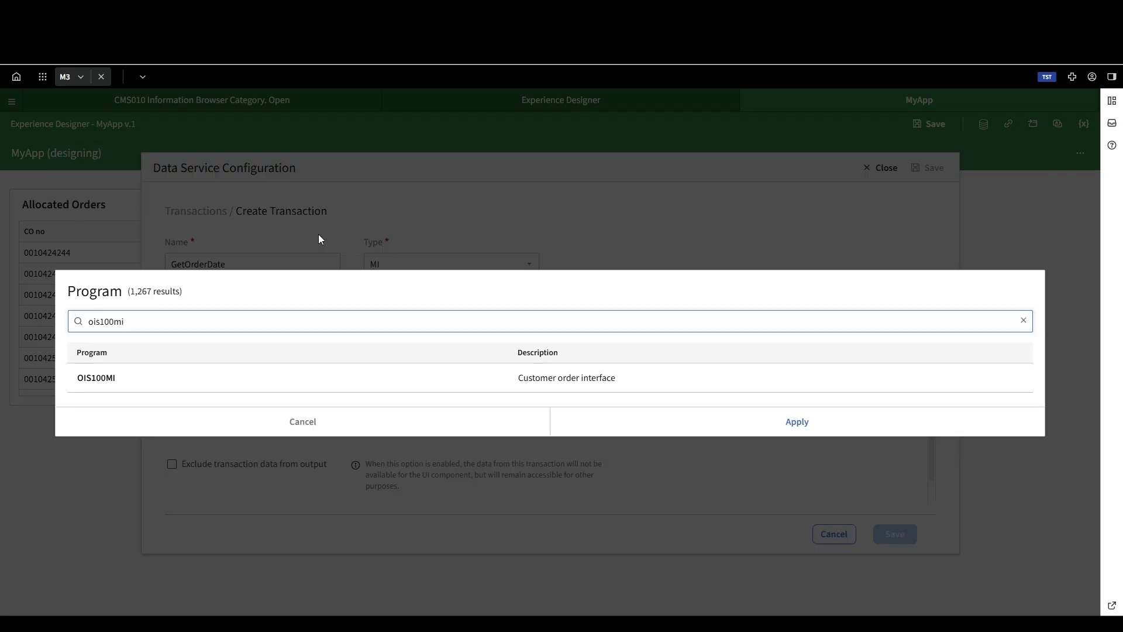
{"action": "double_click", "coordinate": [132, 378]}
{"action": "left_click", "coordinate": [530, 352]}
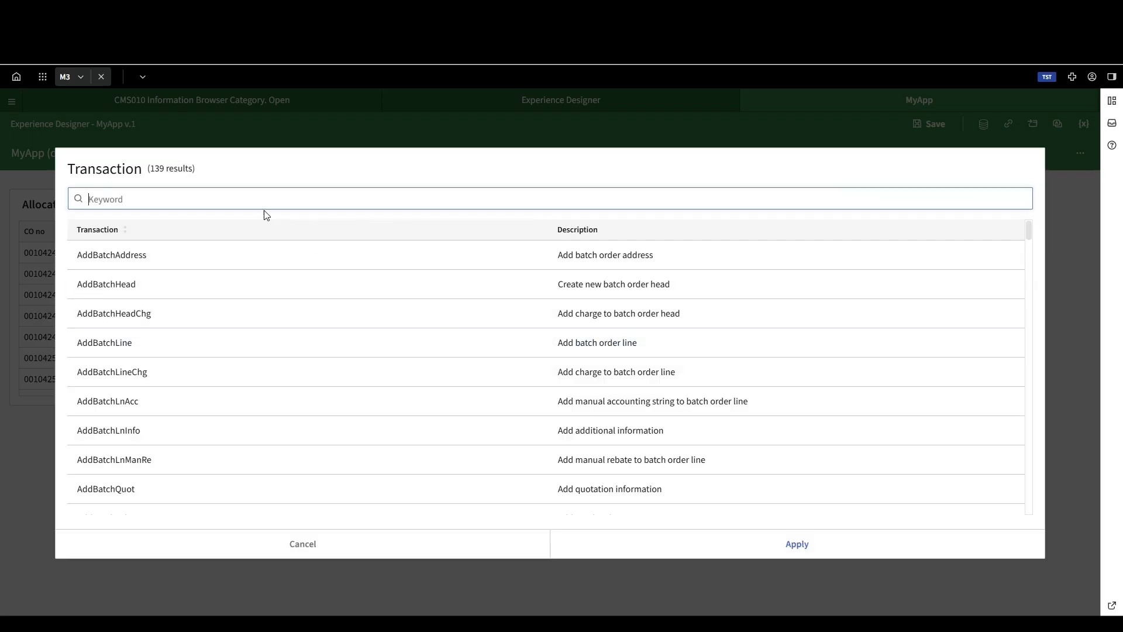
{"action": "type", "text": "getorder"}
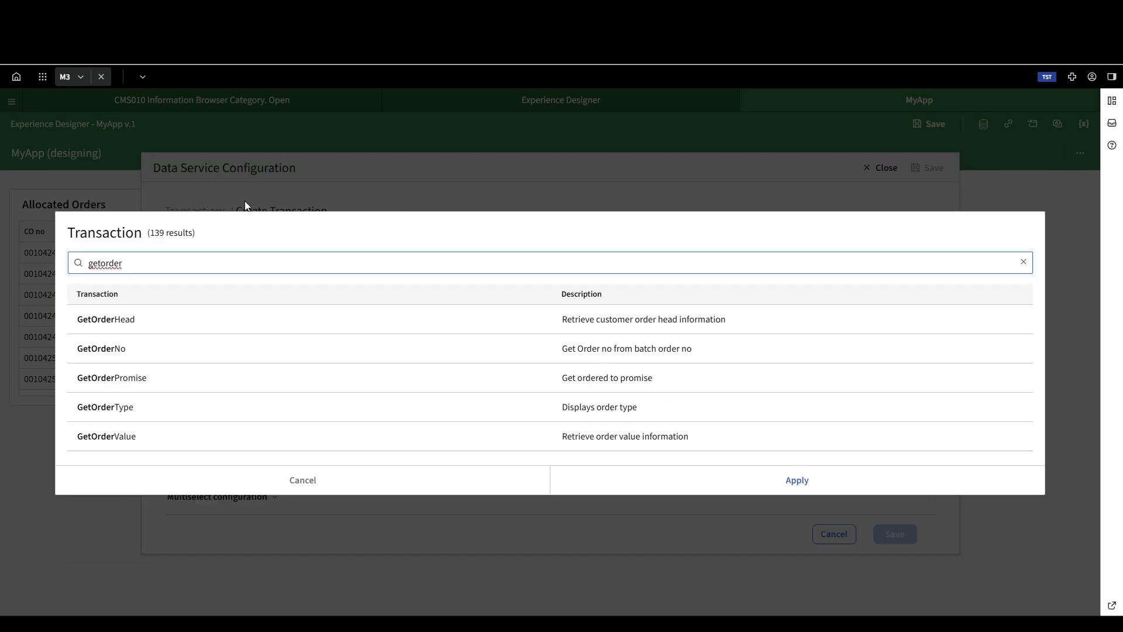
{"action": "double_click", "coordinate": [158, 319]}
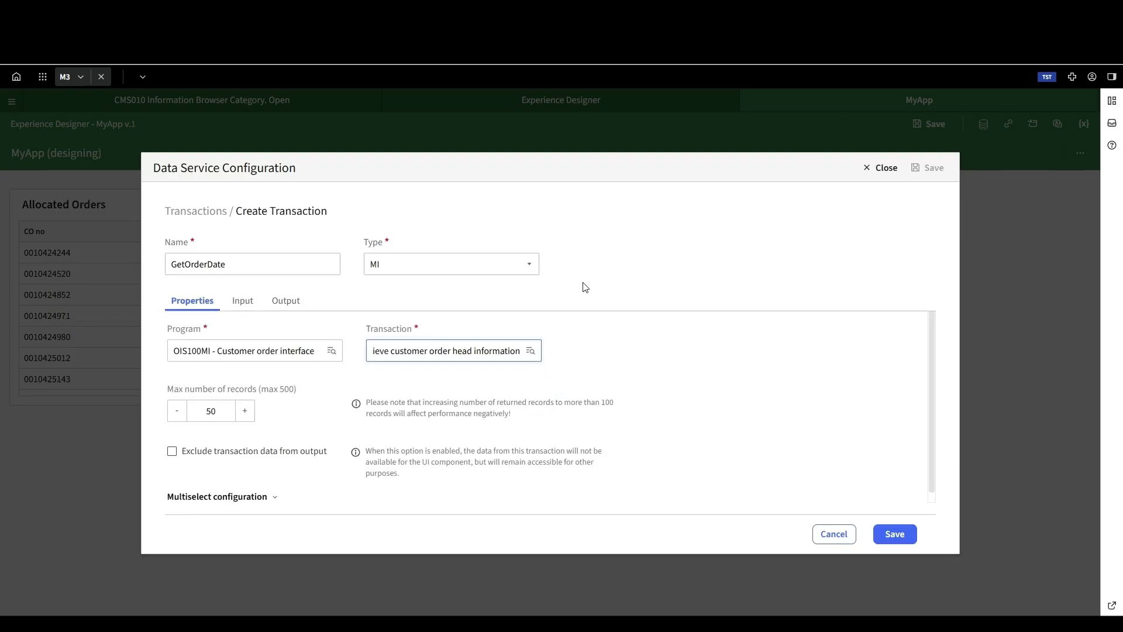
Step: Map the transaction's ORNO input to source DataGrid_P107TA with source field OAORNO and save the transaction
{"action": "left_click", "coordinate": [234, 306]}
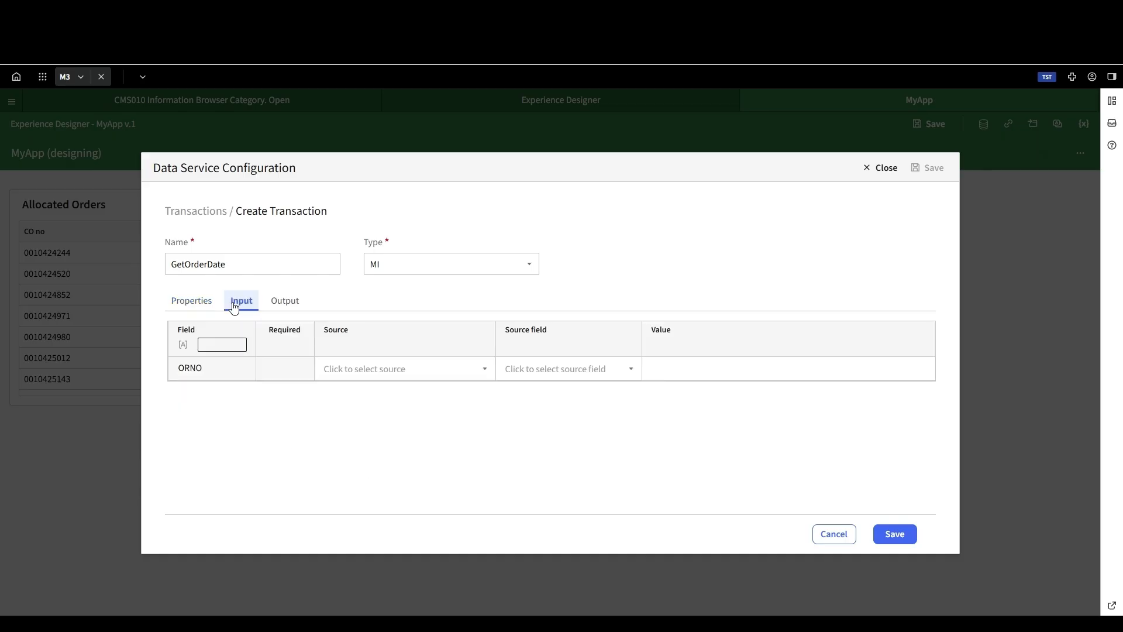
{"action": "left_click", "coordinate": [392, 369]}
{"action": "left_click", "coordinate": [383, 447]}
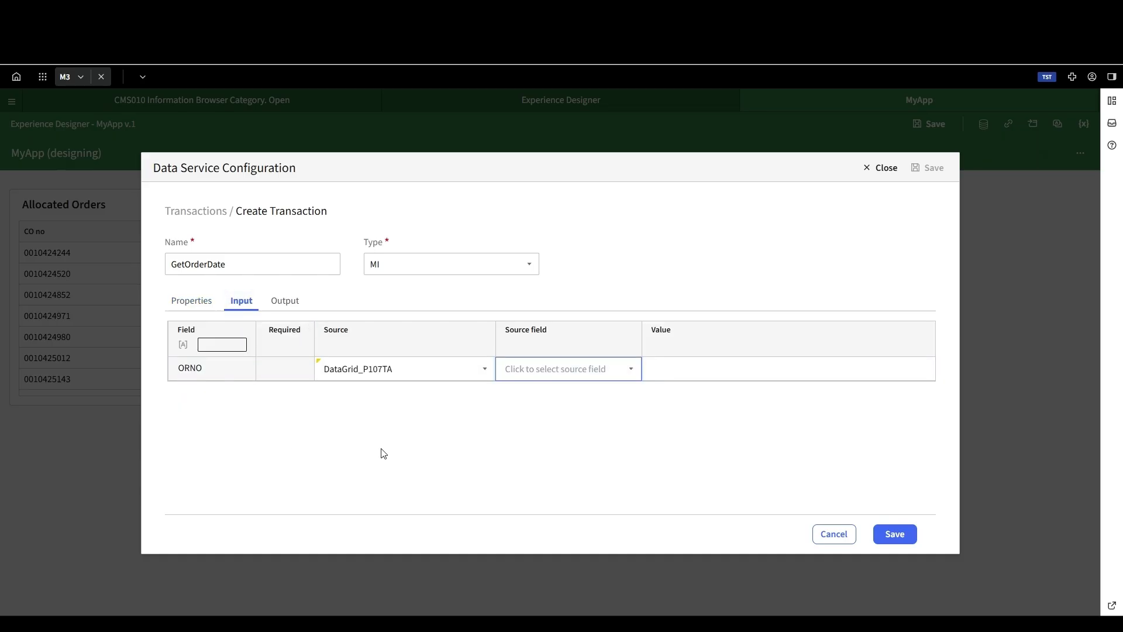
{"action": "left_click", "coordinate": [557, 369]}
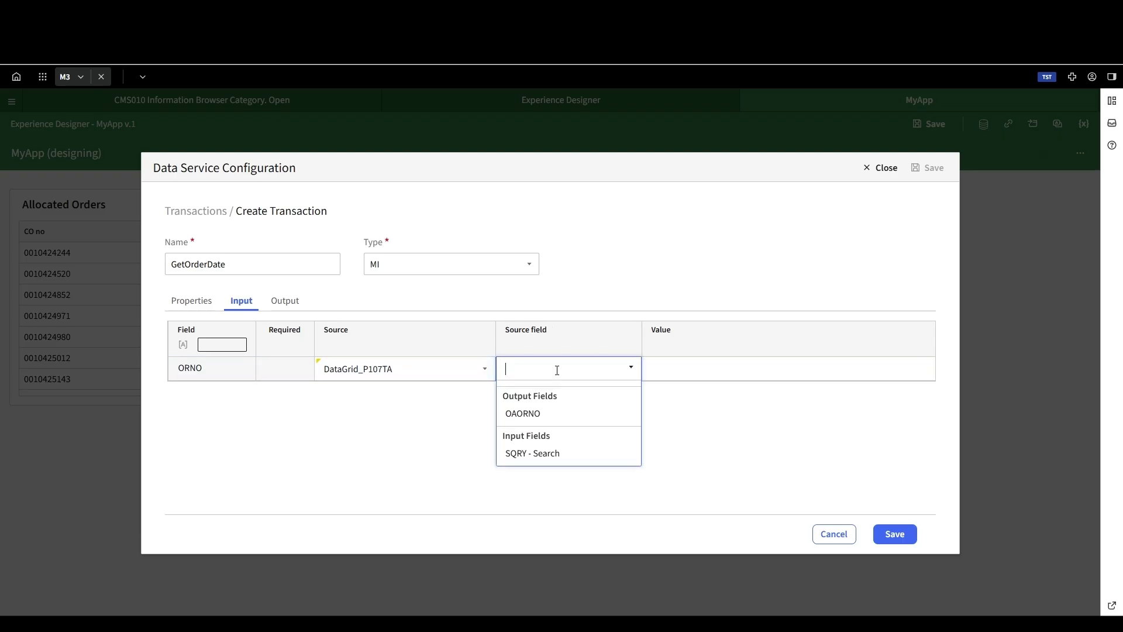
{"action": "left_click", "coordinate": [555, 417]}
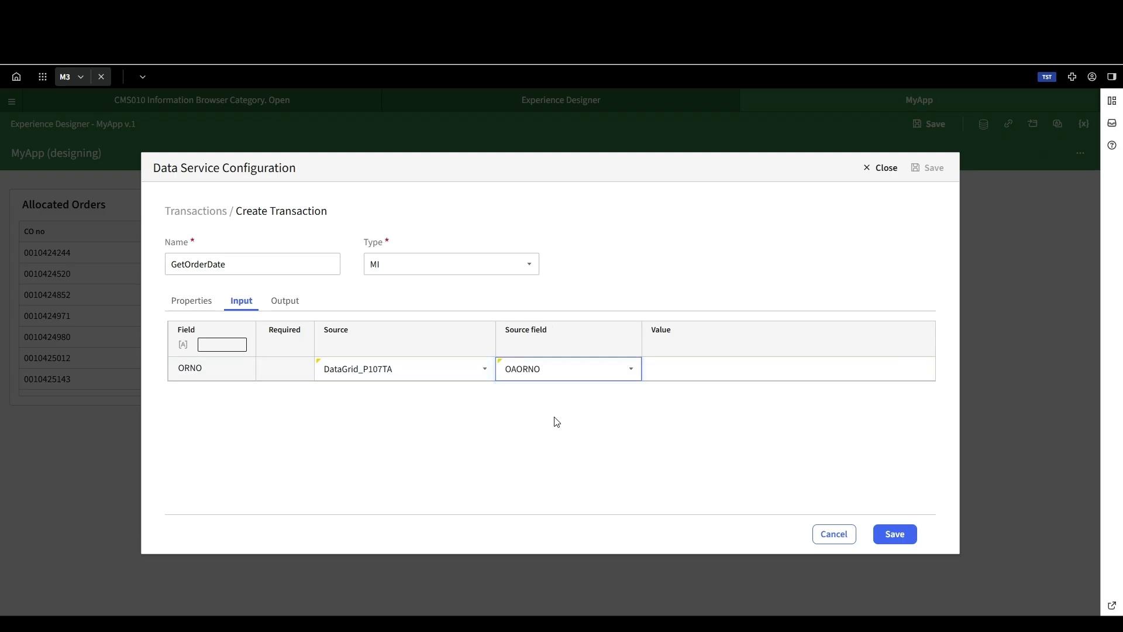
{"action": "left_click", "coordinate": [906, 541]}
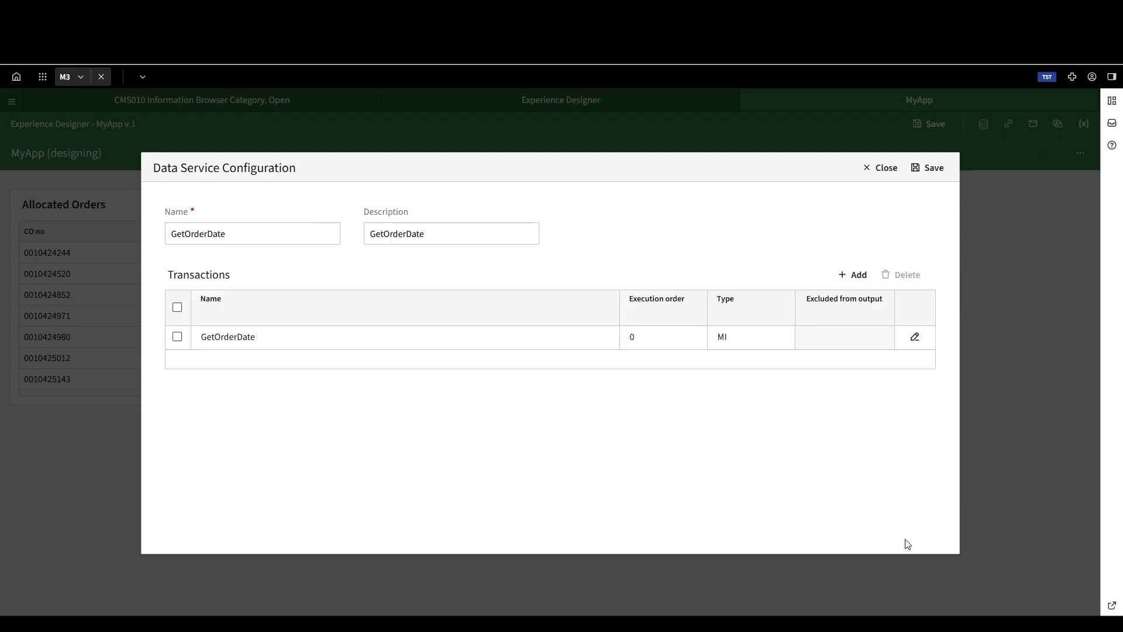
Step: Save the GetOrderDate data service, close the data services list and save the application
{"action": "left_click", "coordinate": [932, 170]}
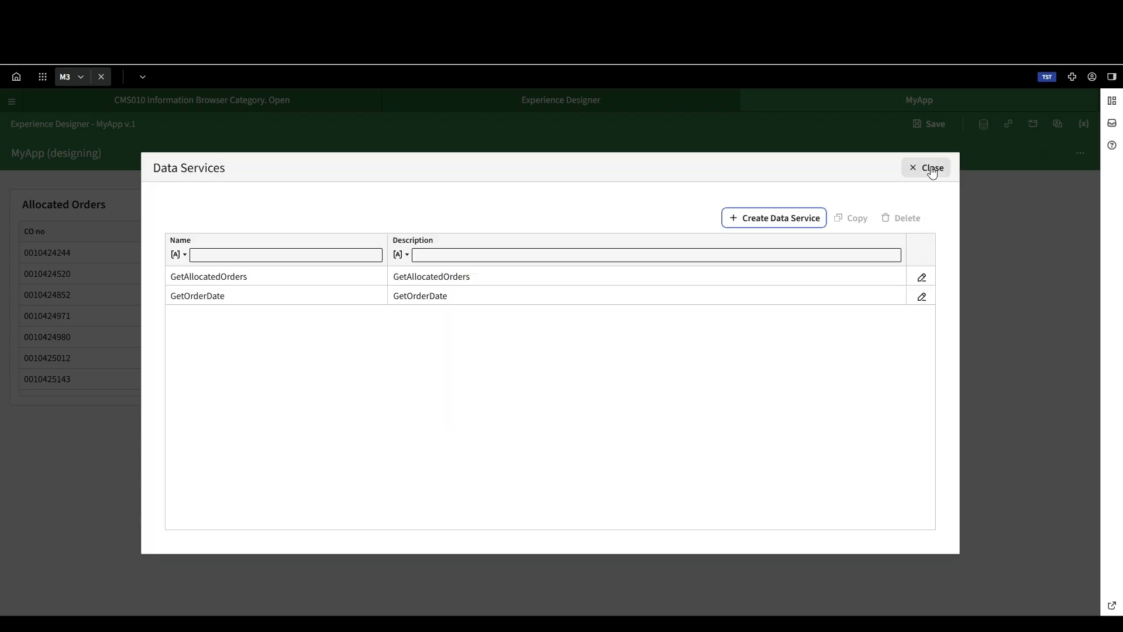
{"action": "left_click", "coordinate": [931, 167]}
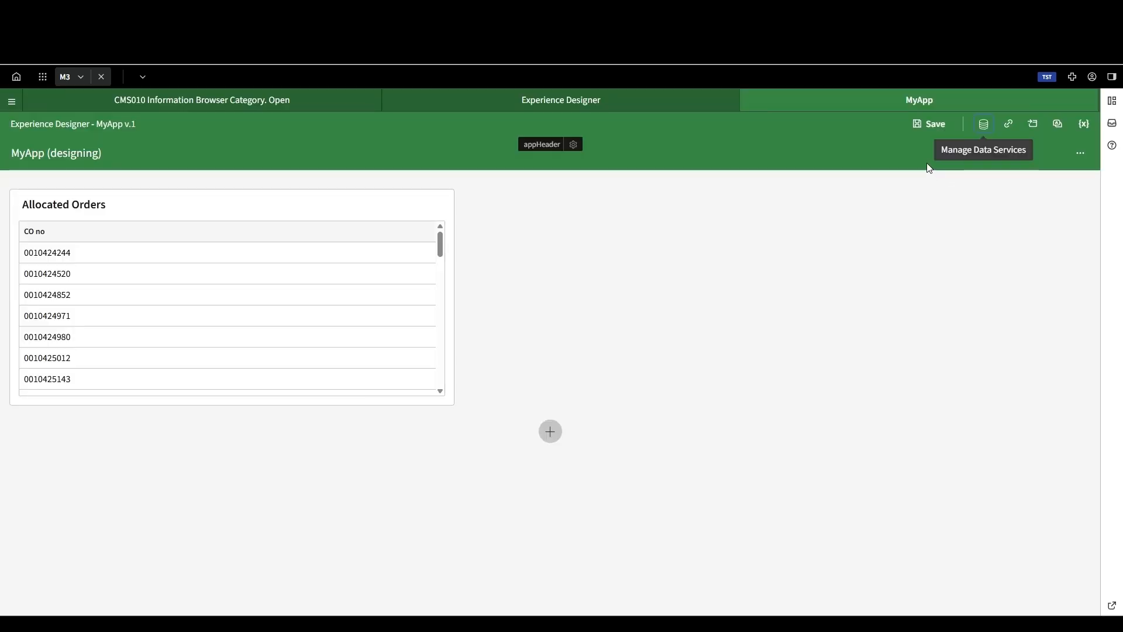
{"action": "left_click", "coordinate": [930, 124]}
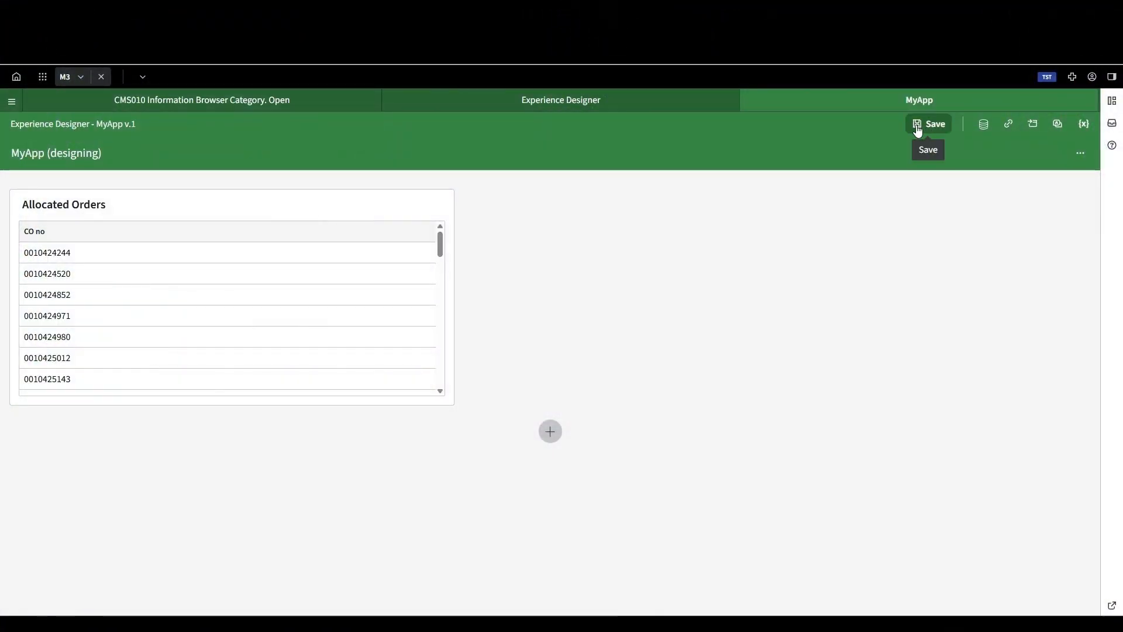
Step: Add a Form component beside the Allocated Orders grid and open its configuration
{"action": "left_click", "coordinate": [772, 297]}
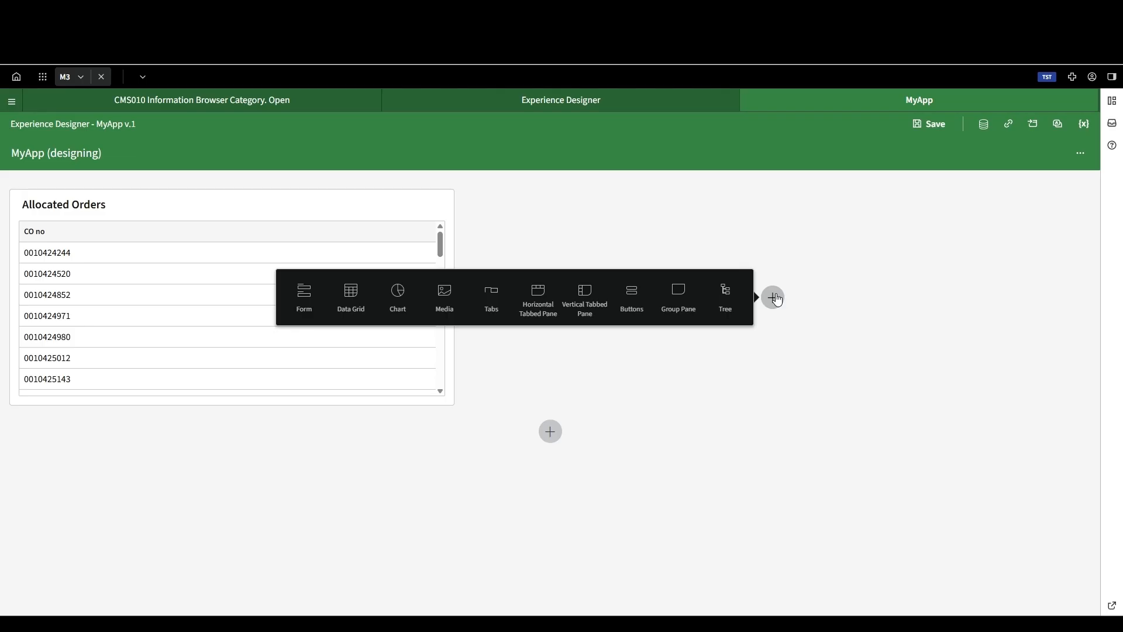
{"action": "left_click", "coordinate": [302, 293]}
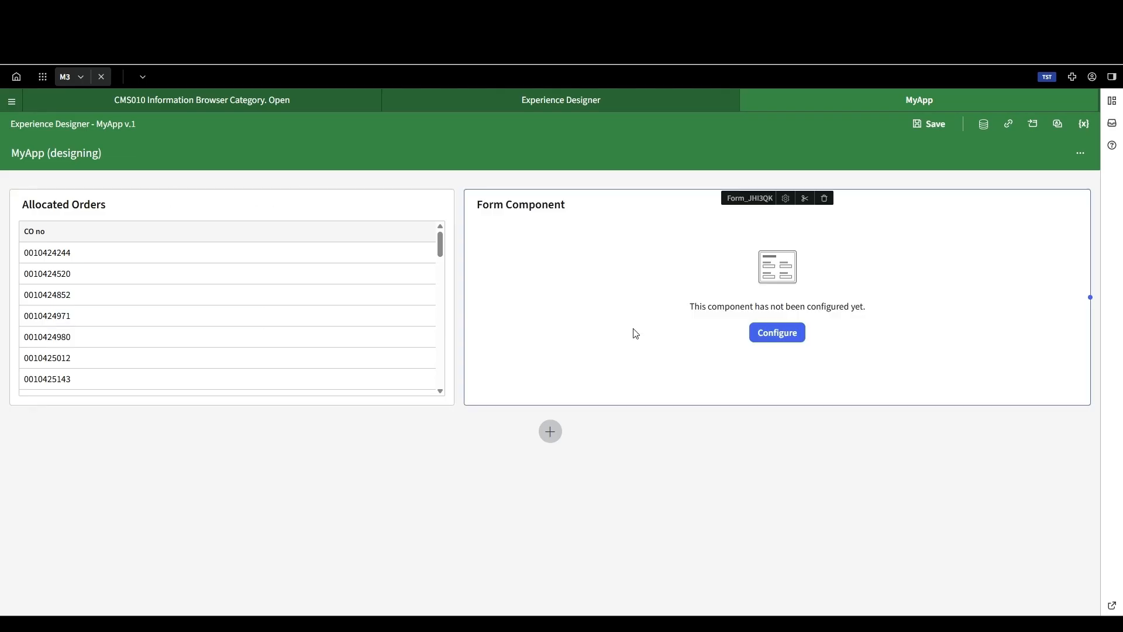
{"action": "left_click", "coordinate": [773, 333]}
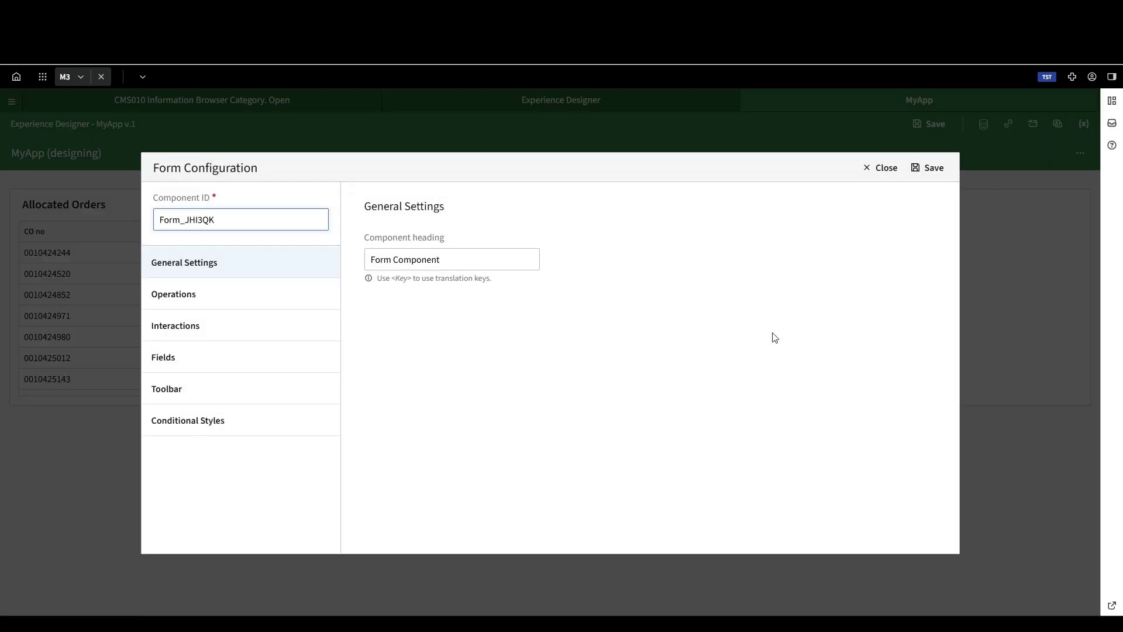
Step: Assign the GetOrderDate data service to the form's Read operation, then save the form configuration and the application
{"action": "left_click", "coordinate": [246, 296]}
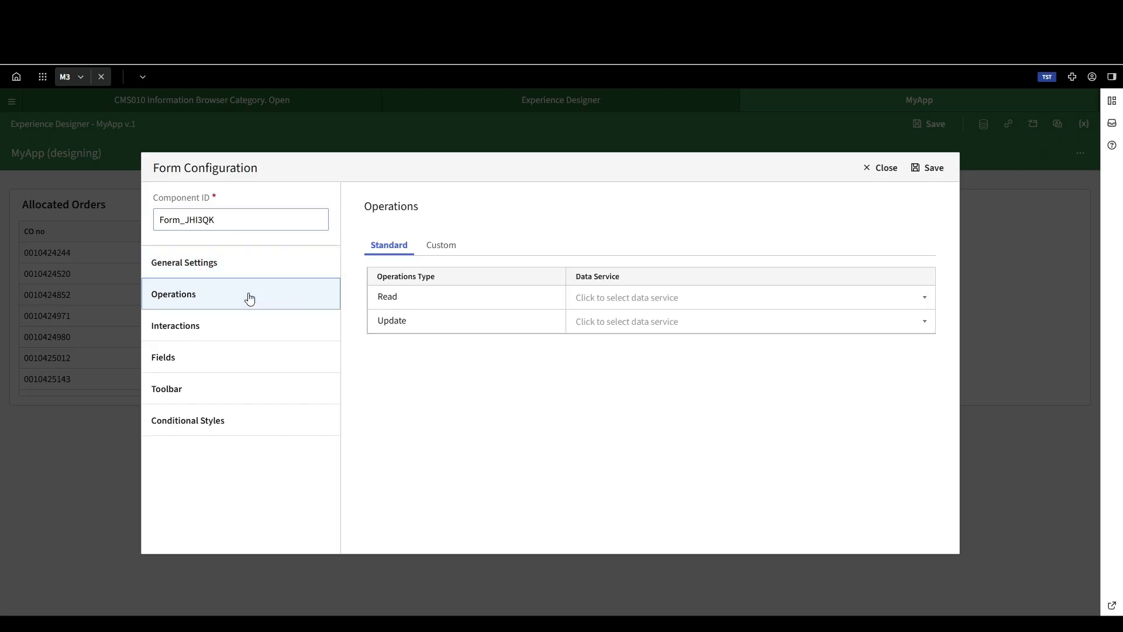
{"action": "left_click", "coordinate": [625, 301]}
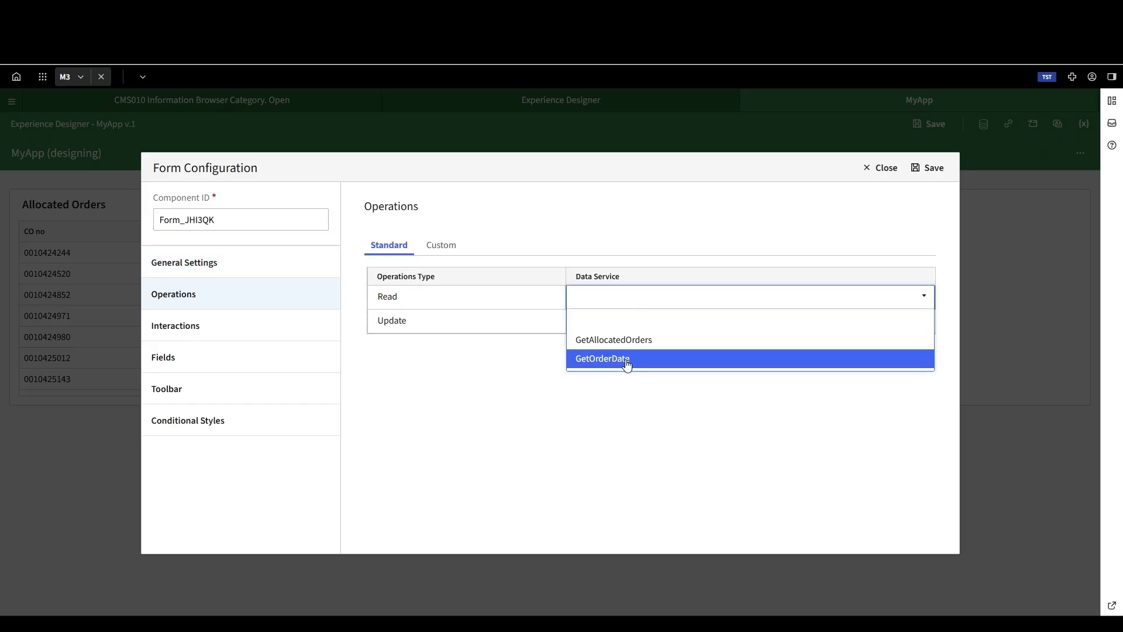
{"action": "left_click", "coordinate": [648, 360]}
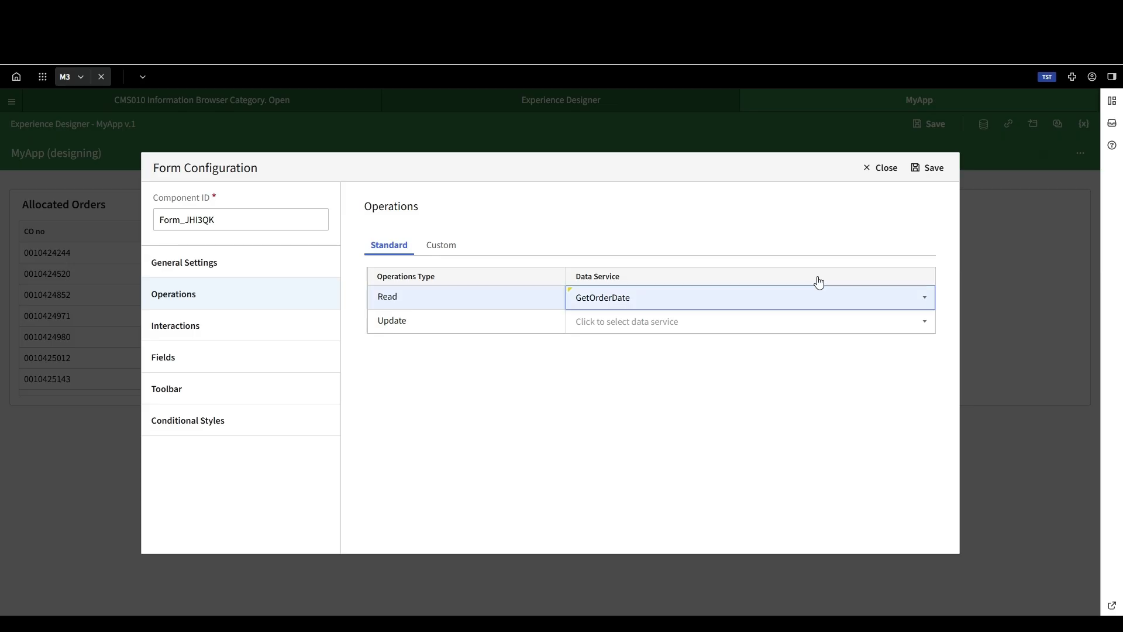
{"action": "left_click", "coordinate": [925, 170]}
{"action": "left_click", "coordinate": [938, 124]}
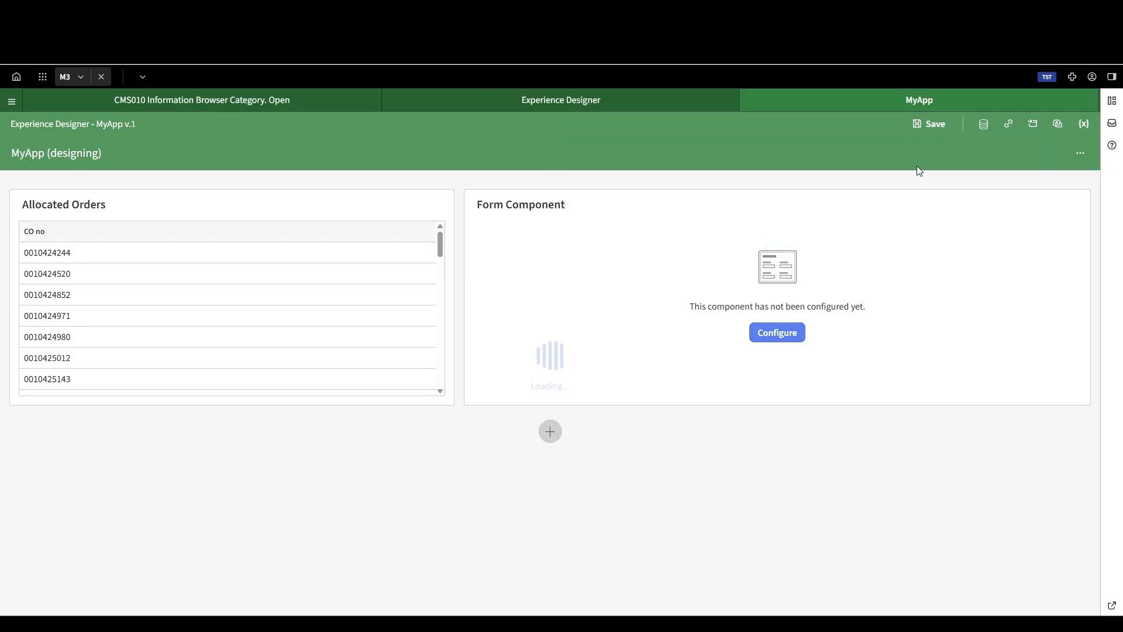
Step: Add and save a form interaction with source component DataGrid_P107TA, event Select and operation Read
{"action": "left_click", "coordinate": [776, 333]}
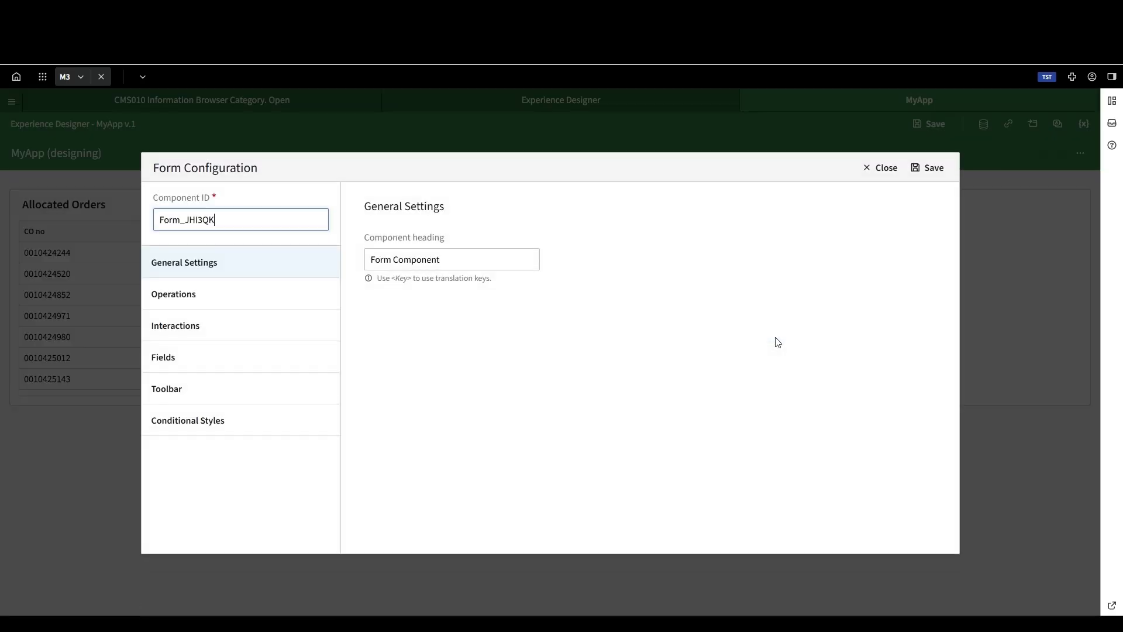
{"action": "left_click", "coordinate": [216, 301]}
{"action": "left_click", "coordinate": [205, 326]}
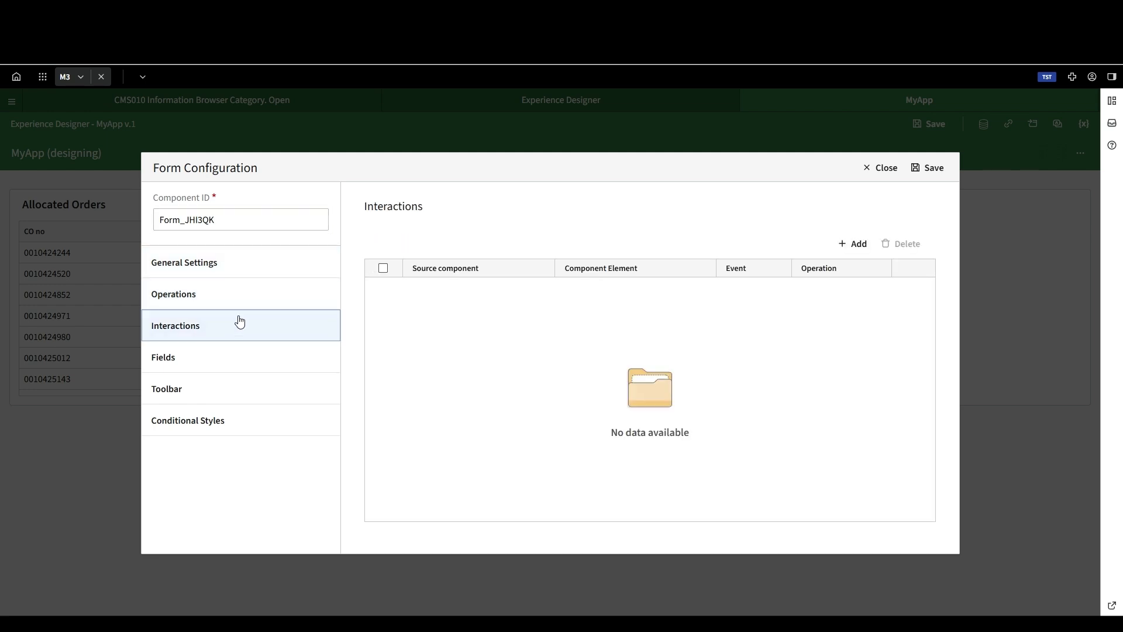
{"action": "left_click", "coordinate": [855, 245]}
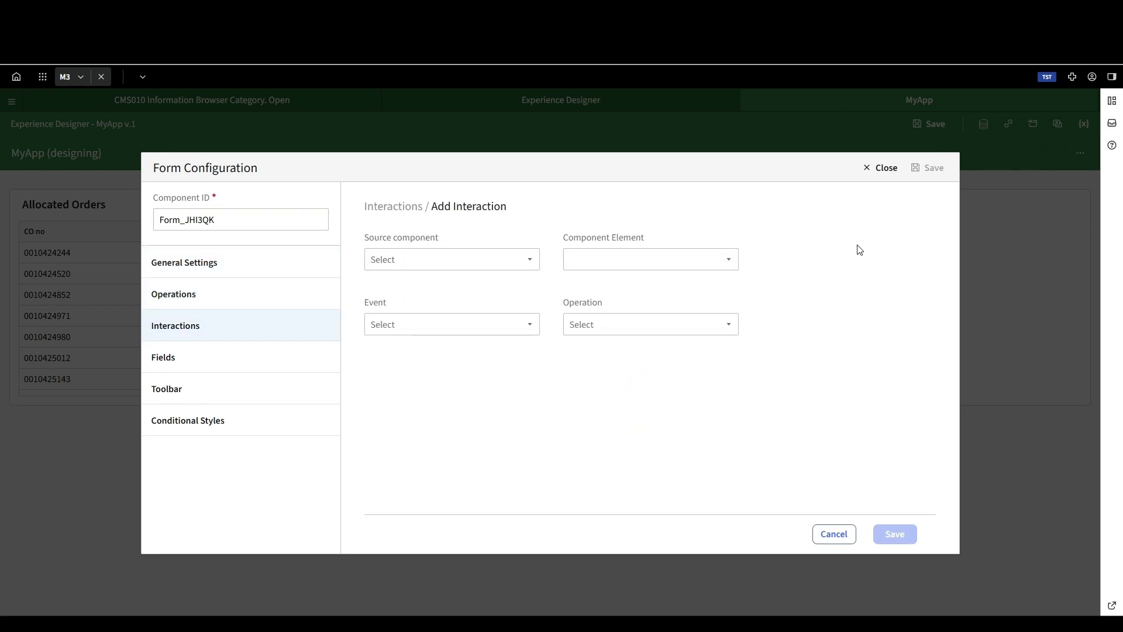
{"action": "left_click", "coordinate": [514, 253]}
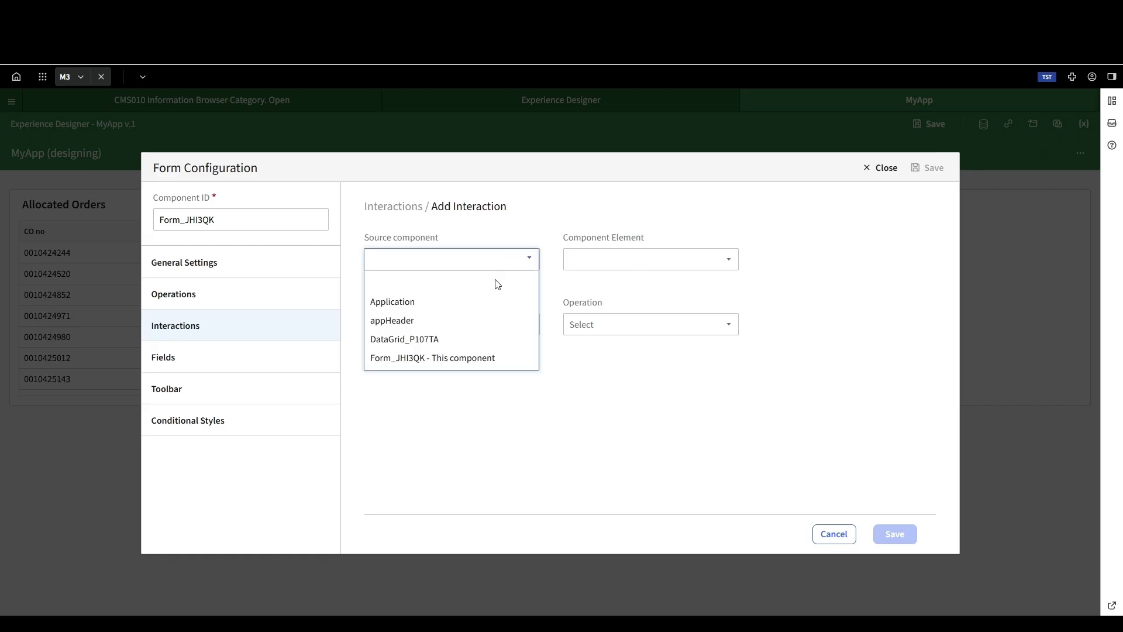
{"action": "left_click", "coordinate": [436, 342]}
{"action": "left_click", "coordinate": [434, 325]}
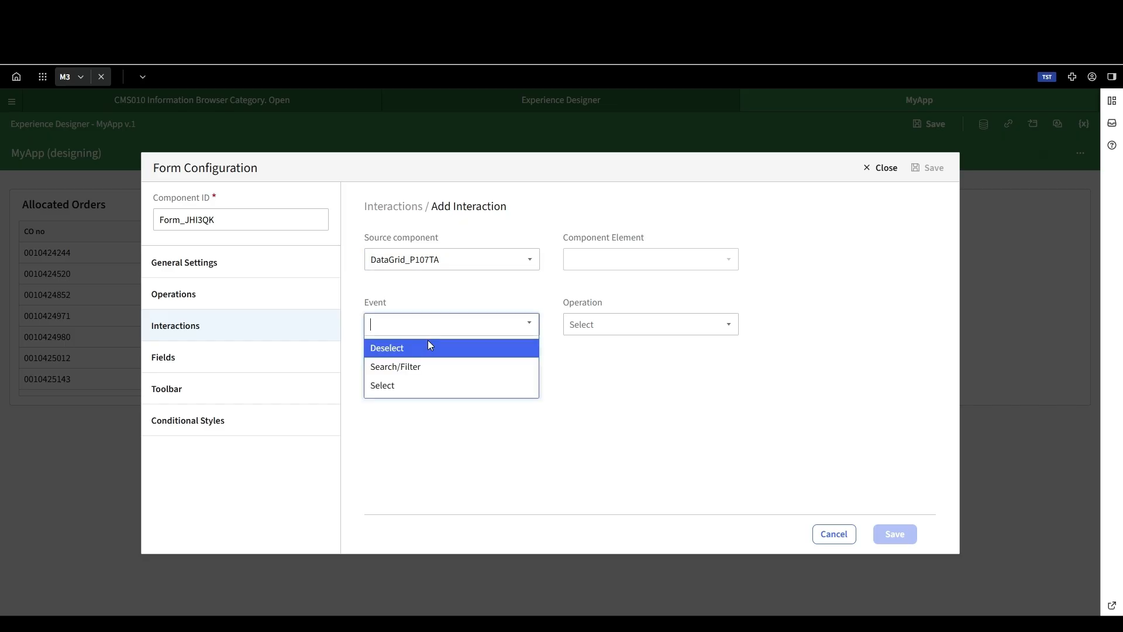
{"action": "left_click", "coordinate": [413, 386]}
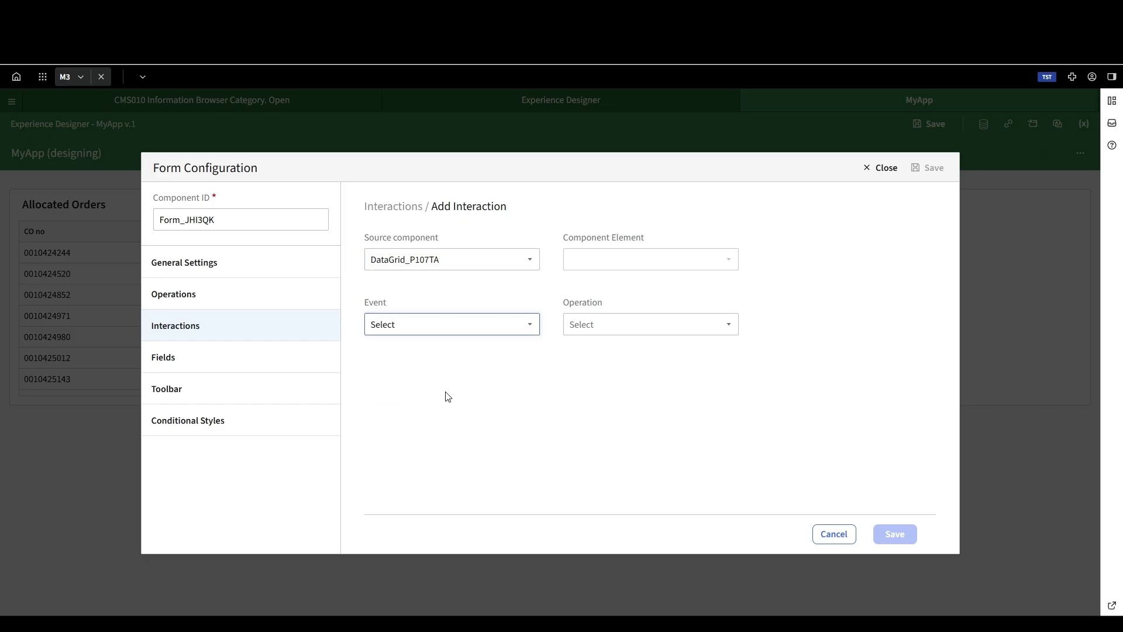
{"action": "left_click", "coordinate": [634, 322]}
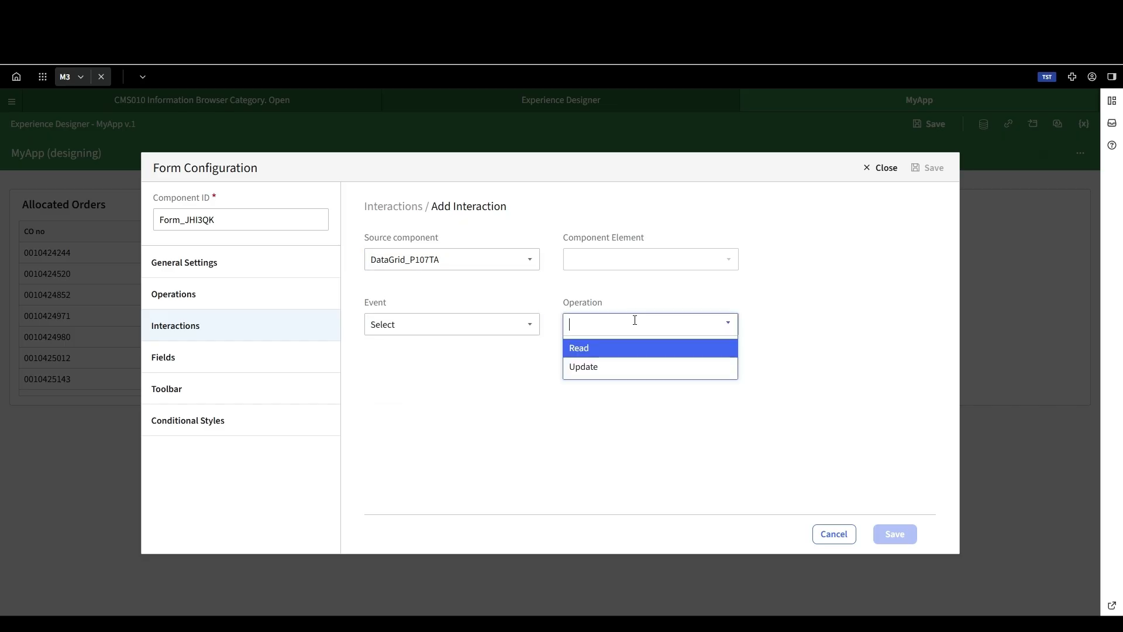
{"action": "left_click", "coordinate": [631, 349]}
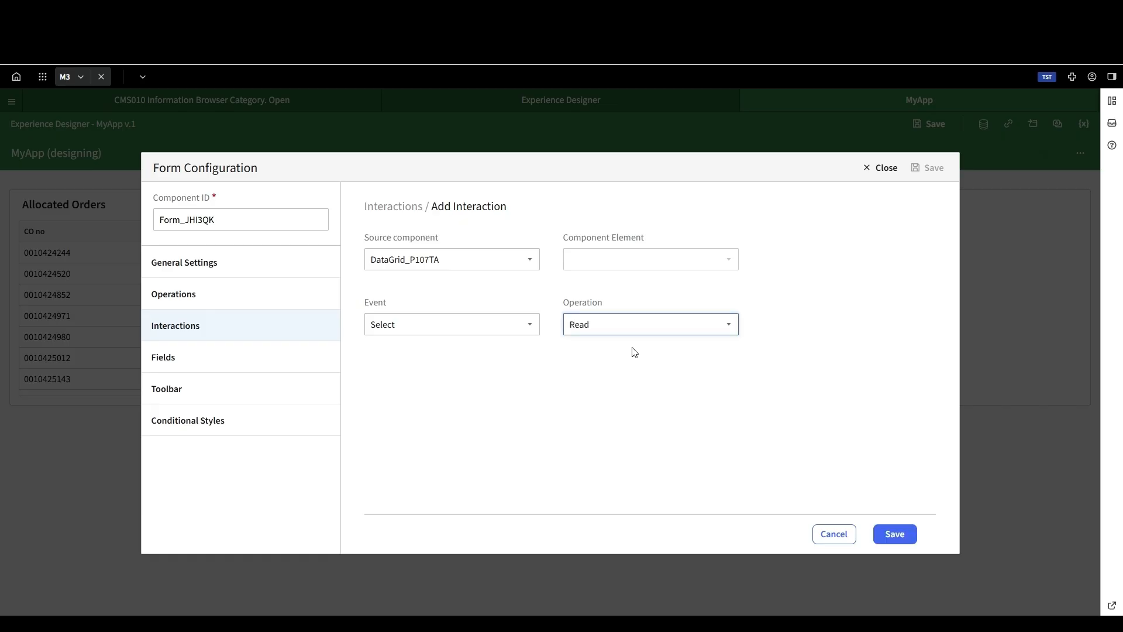
{"action": "left_click", "coordinate": [894, 534]}
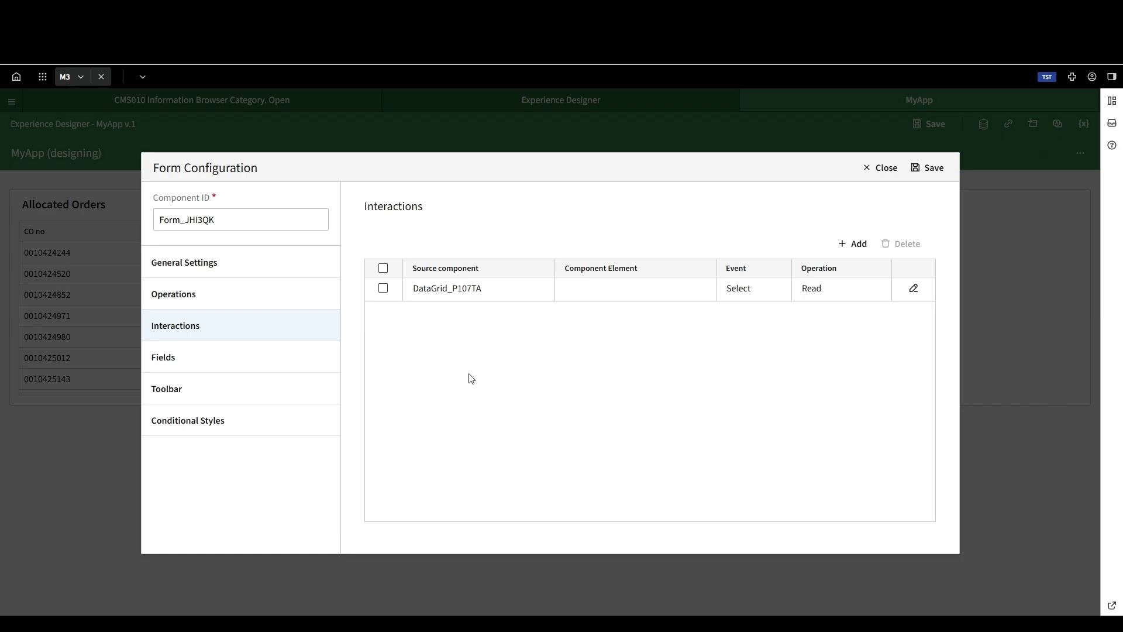
Step: Add the ORDT (Order date) field from GetOrderDate to the form and save the form configuration
{"action": "left_click", "coordinate": [303, 358]}
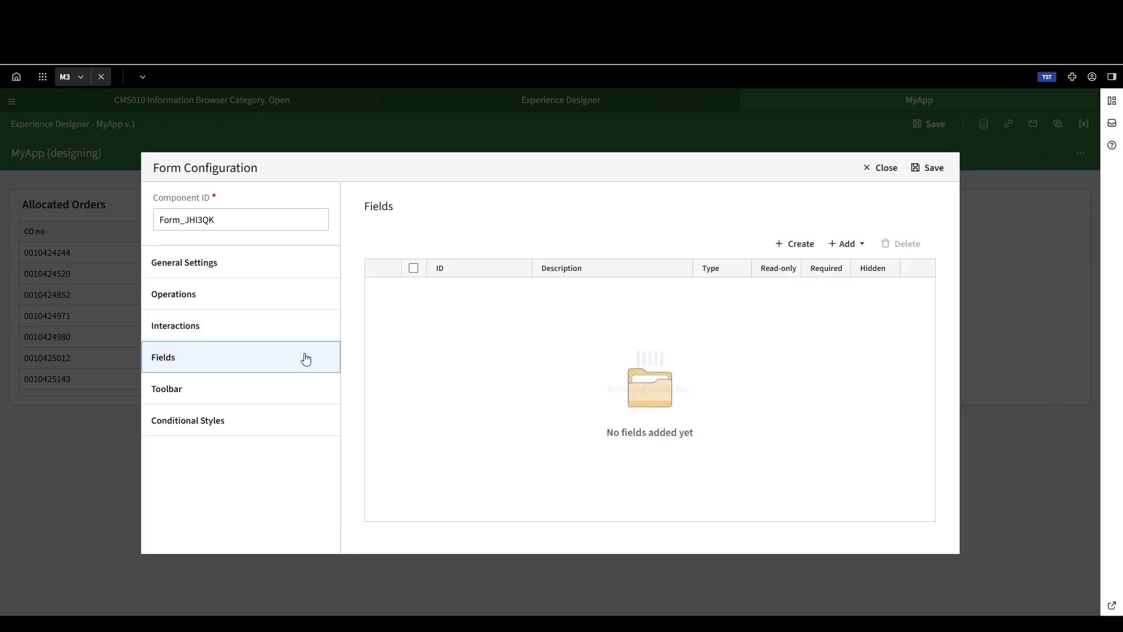
{"action": "left_click", "coordinate": [846, 243]}
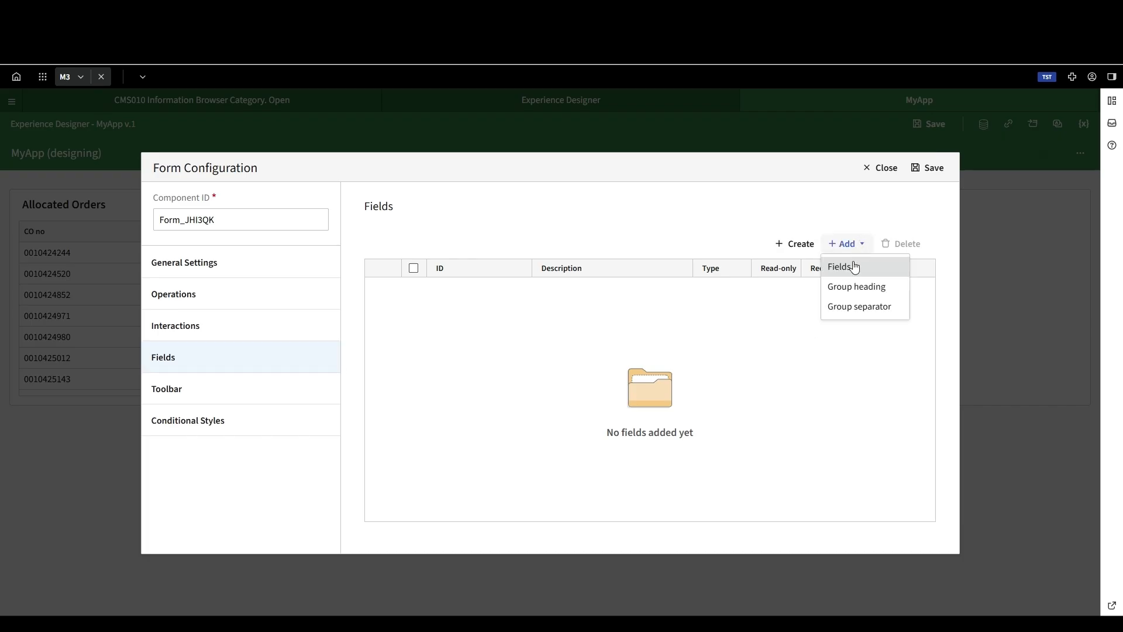
{"action": "left_click", "coordinate": [850, 267]}
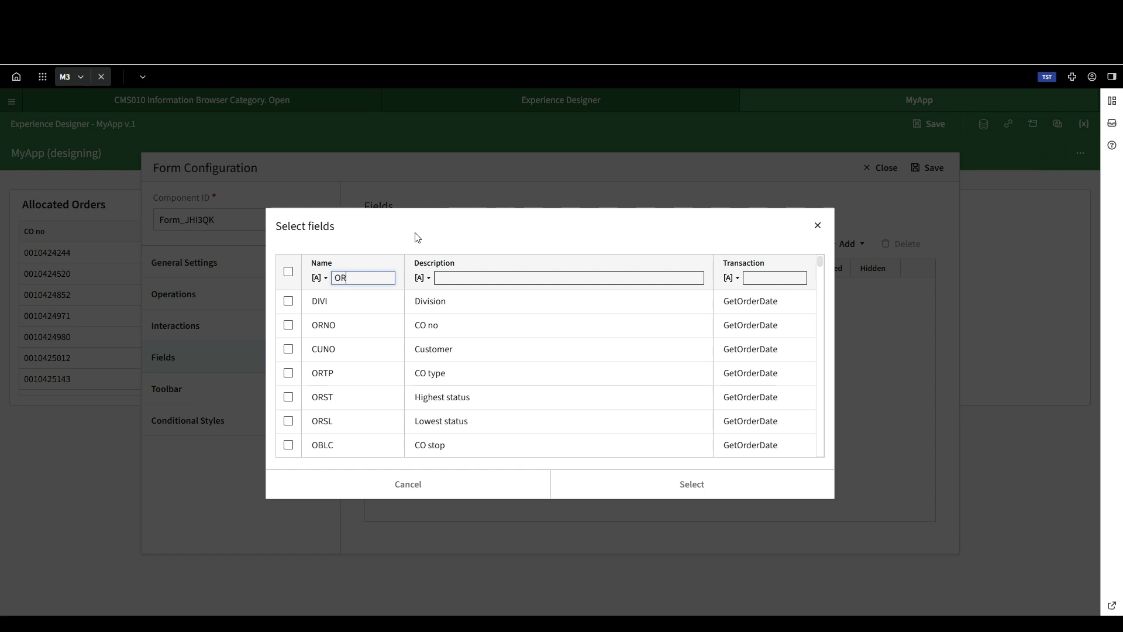
{"action": "type", "text": "ORDT"}
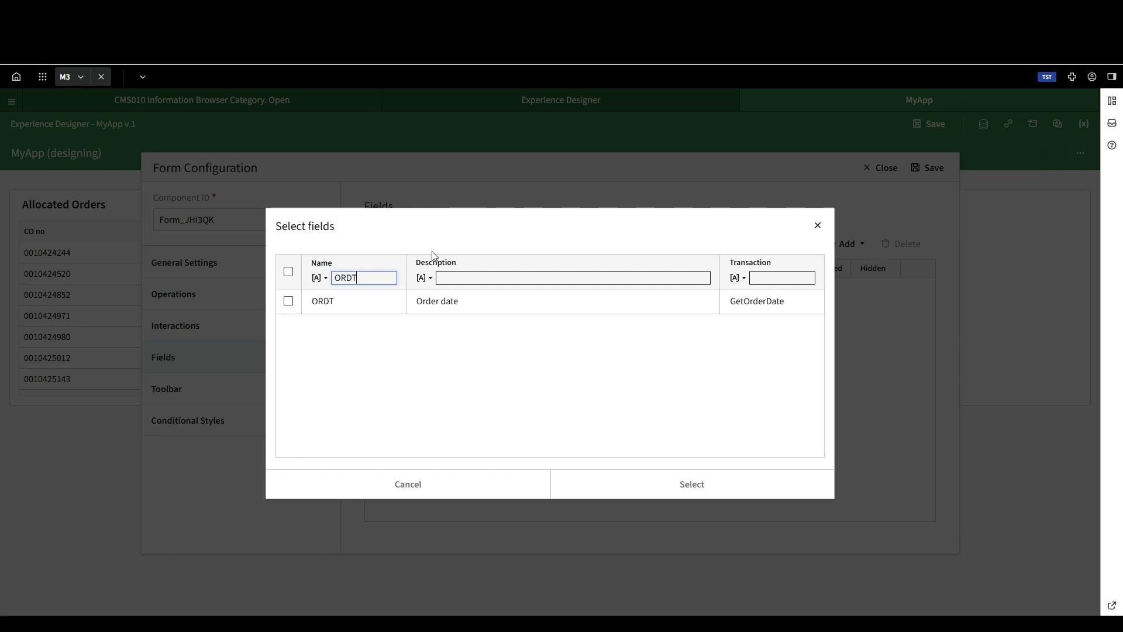
{"action": "left_click", "coordinate": [289, 302]}
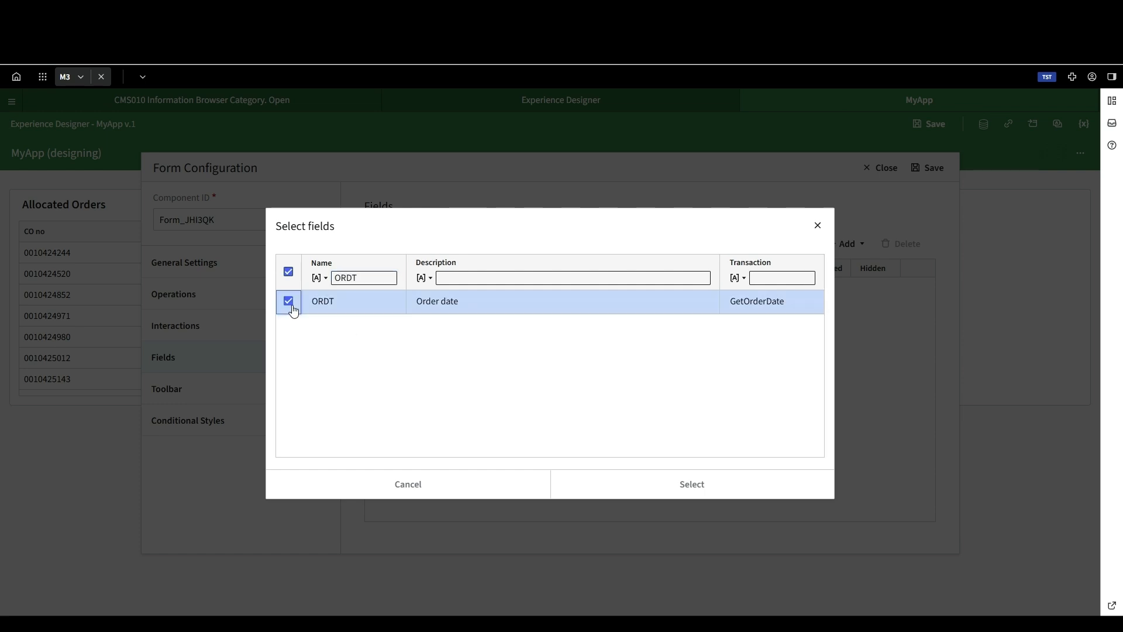
{"action": "left_click", "coordinate": [683, 497]}
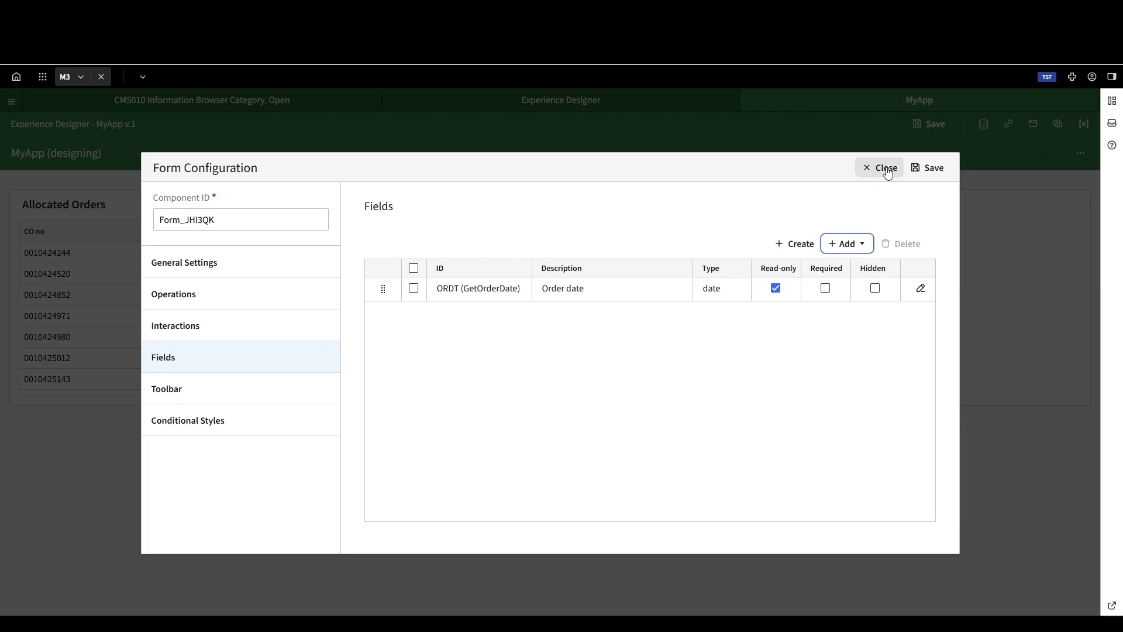
{"action": "left_click", "coordinate": [927, 168]}
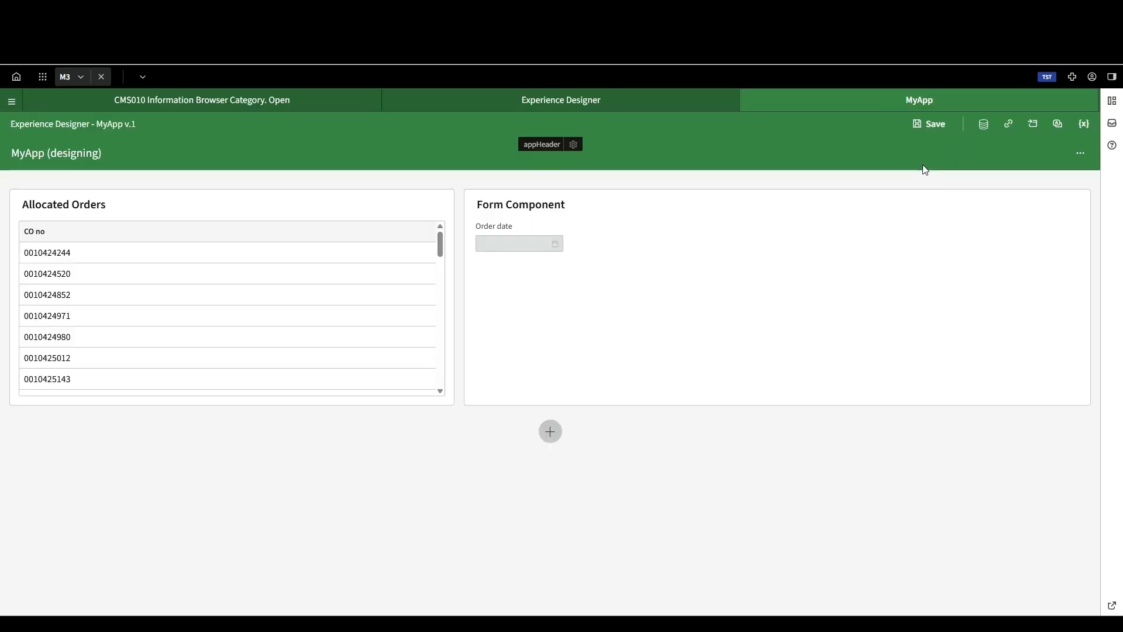
Step: Select the first order in the Allocated Orders grid, save the application and select that order again
{"action": "left_click", "coordinate": [92, 258]}
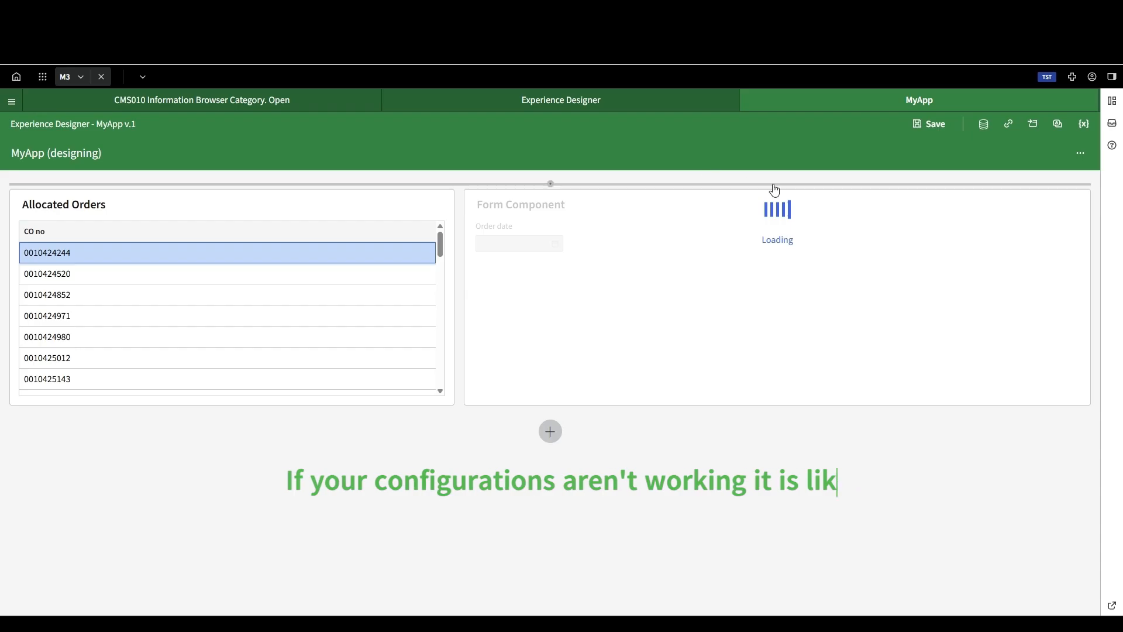
{"action": "left_click", "coordinate": [931, 123]}
{"action": "left_click", "coordinate": [94, 256]}
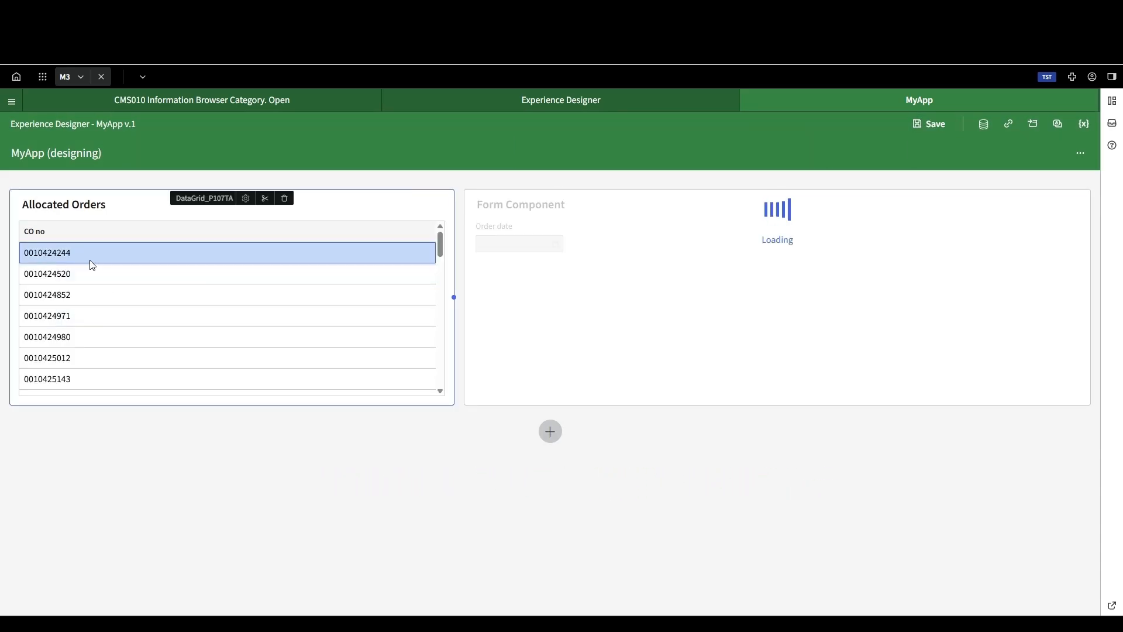
Step: Select several other orders throughout the Allocated Orders grid to check the order date in the form
{"action": "left_click", "coordinate": [90, 271]}
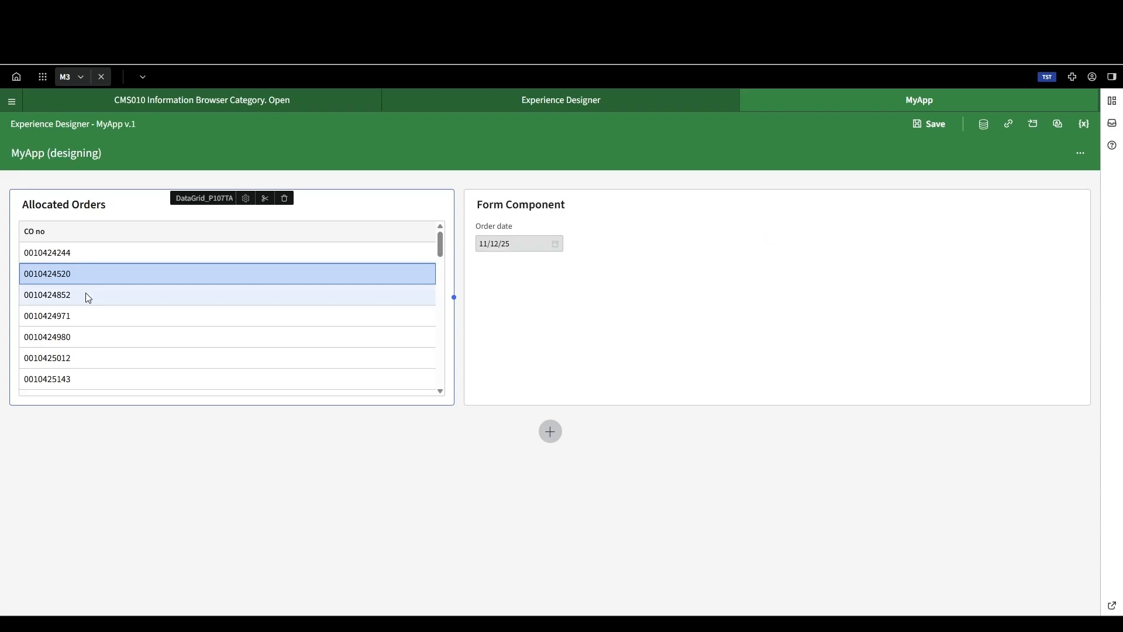
{"action": "left_click", "coordinate": [146, 336]}
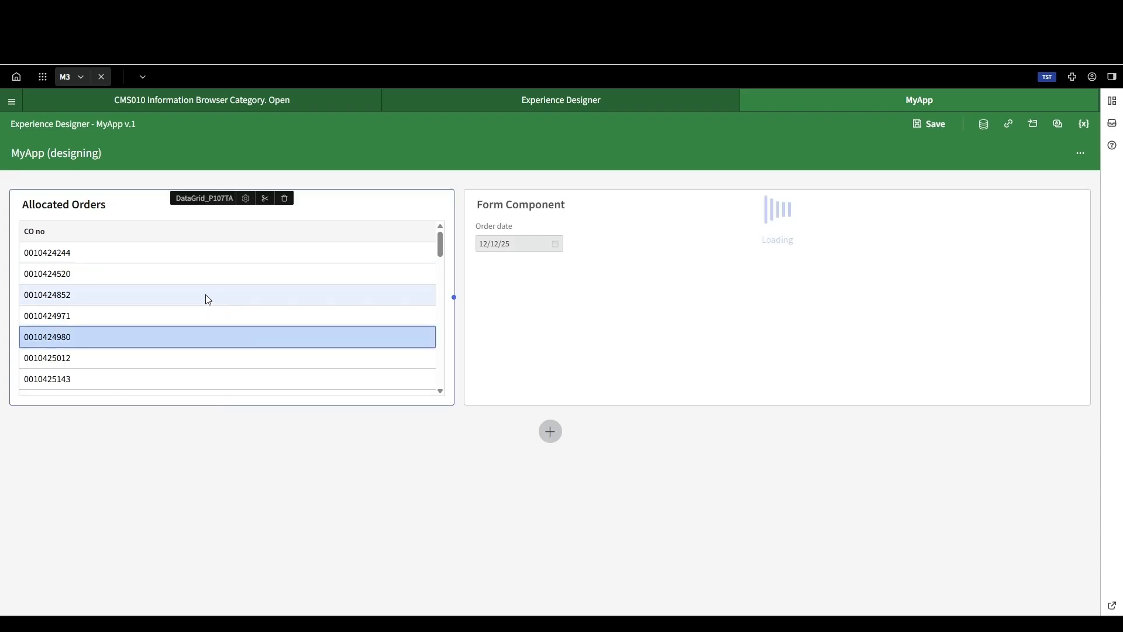
{"action": "scroll", "coordinate": [207, 300], "scroll_direction": "down", "scroll_amount": 6}
{"action": "left_click", "coordinate": [207, 344]}
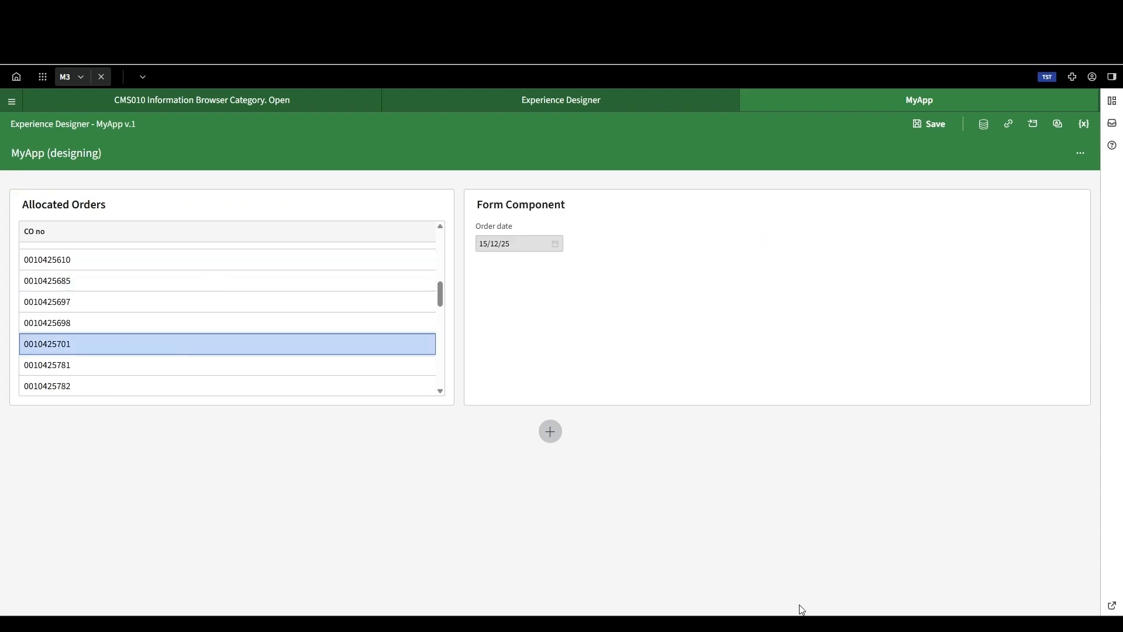
{"action": "scroll", "coordinate": [173, 358], "scroll_direction": "down", "scroll_amount": 3}
{"action": "left_click", "coordinate": [173, 358]}
{"action": "scroll", "coordinate": [218, 357], "scroll_direction": "down", "scroll_amount": 5}
{"action": "left_click", "coordinate": [219, 364]}
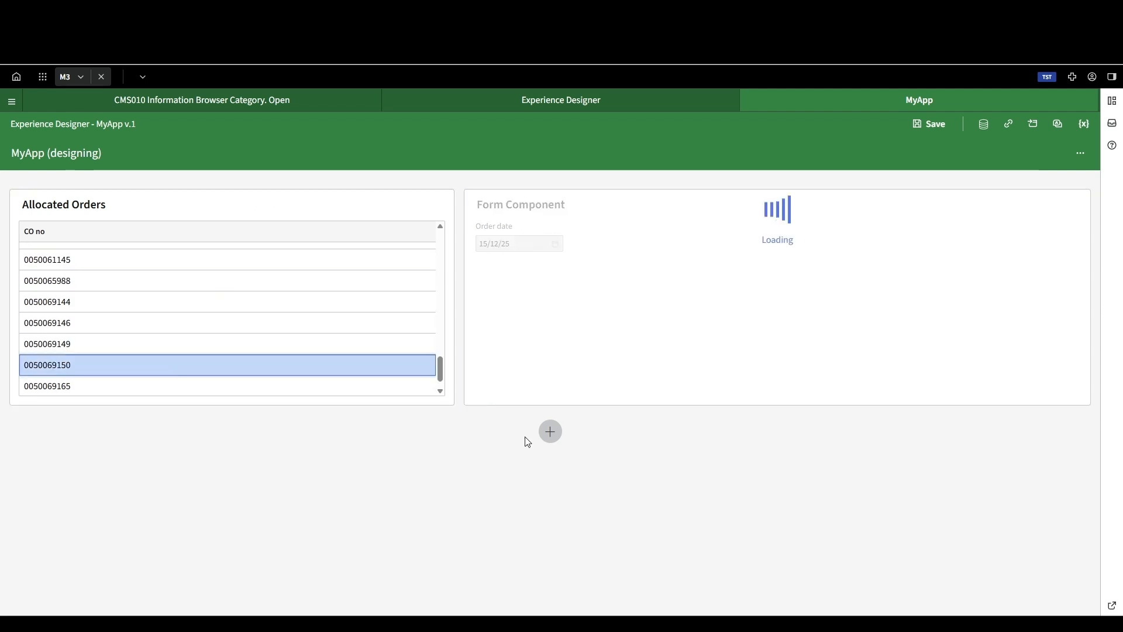